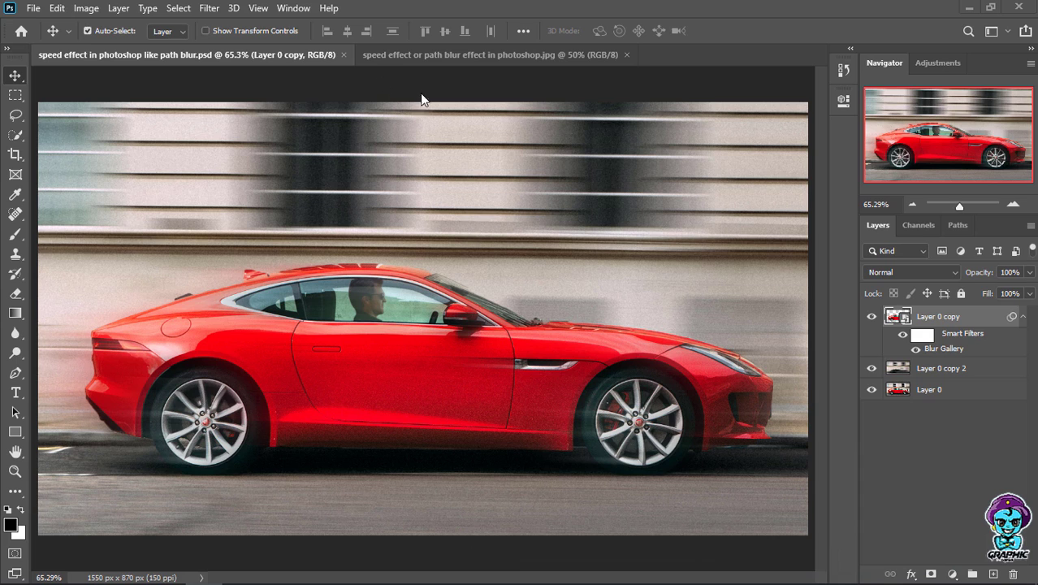
# - In the document "speed effect or path blur effect in photoshop.jpg", unlock the Background layer and duplicate it
pyautogui.click(449, 56)
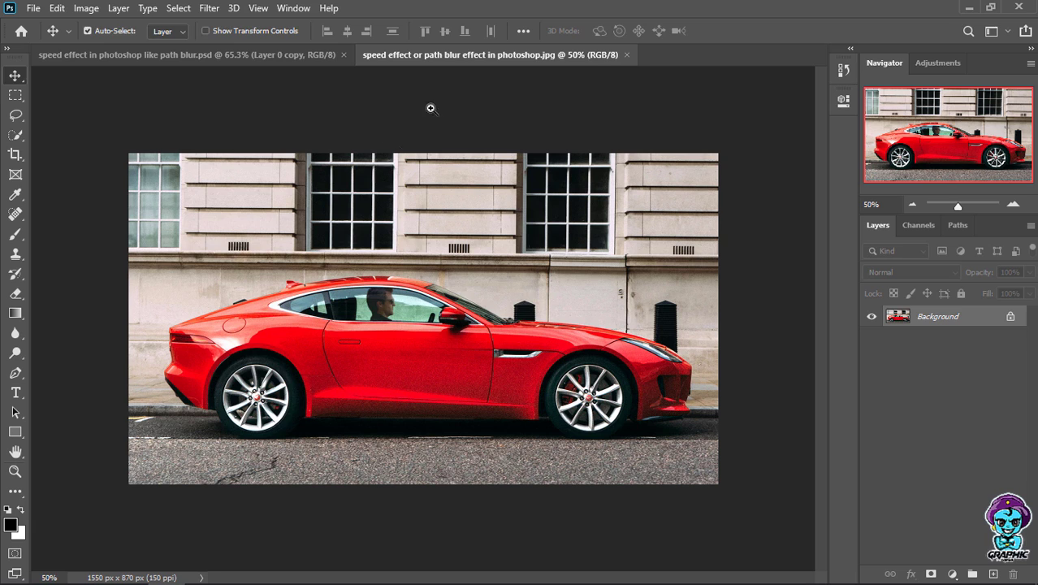
pyautogui.press('z')
pyautogui.click(470, 35)
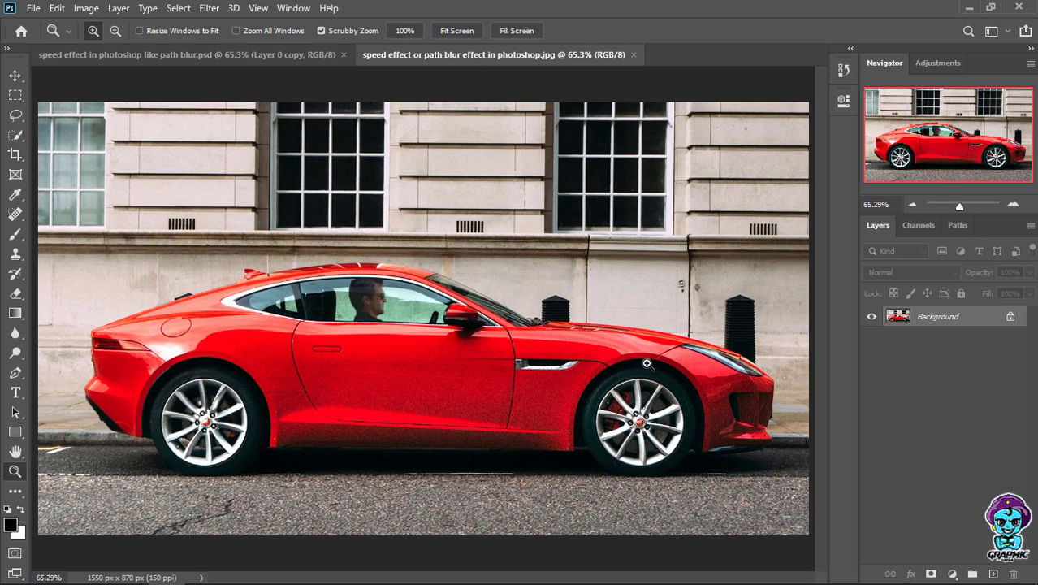
pyautogui.click(1010, 317)
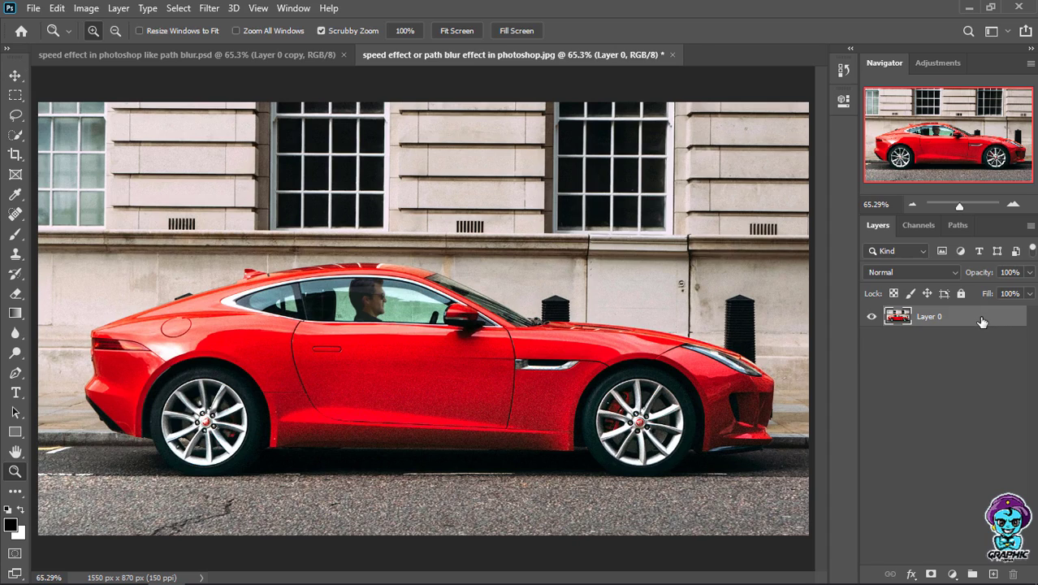
pyautogui.hotkey('ctrl', 'j')
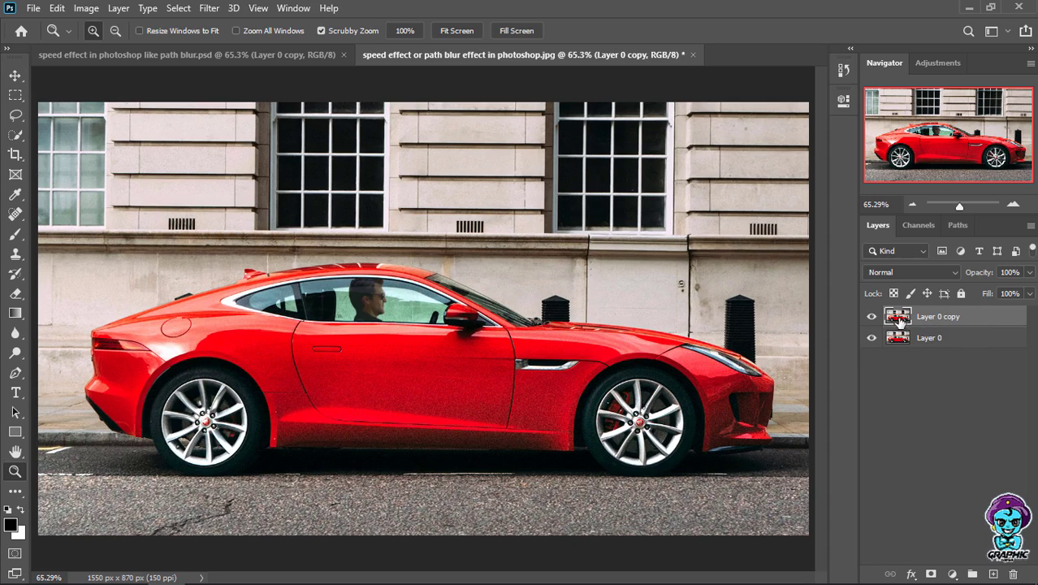
# - Select the red car on the duplicate layer with the Quick Selection tool, including its windows, roof and roof antenna
pyautogui.press('w')
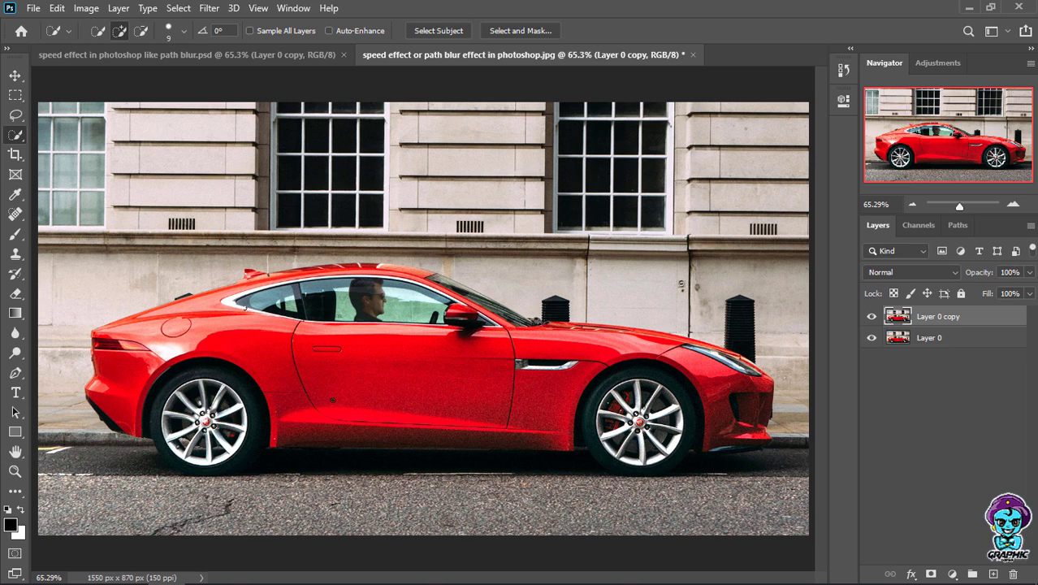
pyautogui.moveTo(333, 399)
pyautogui.mouseDown()
pyautogui.moveTo(332, 413)
pyautogui.moveTo(410, 426)
pyautogui.moveTo(560, 427)
pyautogui.moveTo(540, 442)
pyautogui.moveTo(464, 437)
pyautogui.moveTo(644, 407)
pyautogui.moveTo(603, 430)
pyautogui.moveTo(654, 451)
pyautogui.moveTo(613, 434)
pyautogui.moveTo(634, 457)
pyautogui.moveTo(674, 448)
pyautogui.moveTo(670, 394)
pyautogui.moveTo(769, 406)
pyautogui.moveTo(661, 418)
pyautogui.moveTo(671, 416)
pyautogui.moveTo(682, 357)
pyautogui.moveTo(411, 285)
pyautogui.moveTo(308, 284)
pyautogui.moveTo(170, 305)
pyautogui.moveTo(150, 352)
pyautogui.moveTo(116, 390)
pyautogui.moveTo(140, 418)
pyautogui.moveTo(172, 410)
pyautogui.moveTo(182, 429)
pyautogui.mouseUp()
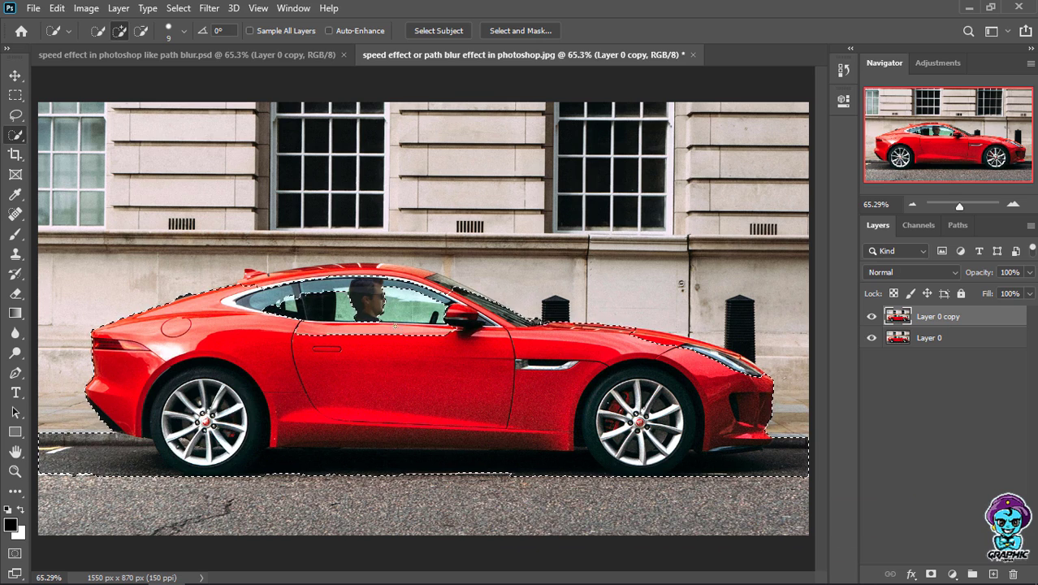
pyautogui.moveTo(414, 304)
pyautogui.mouseDown()
pyautogui.moveTo(349, 319)
pyautogui.moveTo(427, 300)
pyautogui.mouseUp()
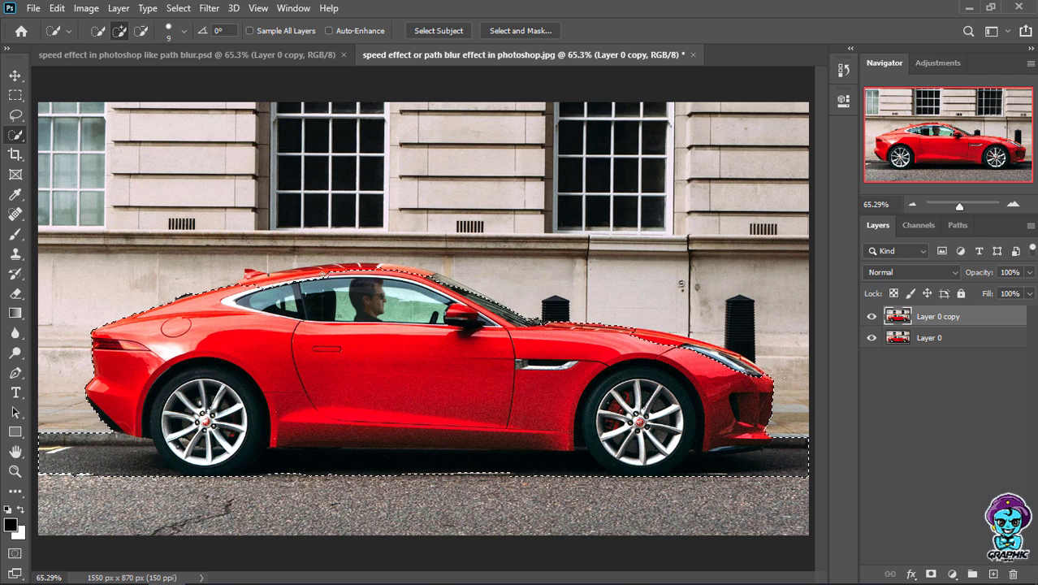
pyautogui.click(249, 273)
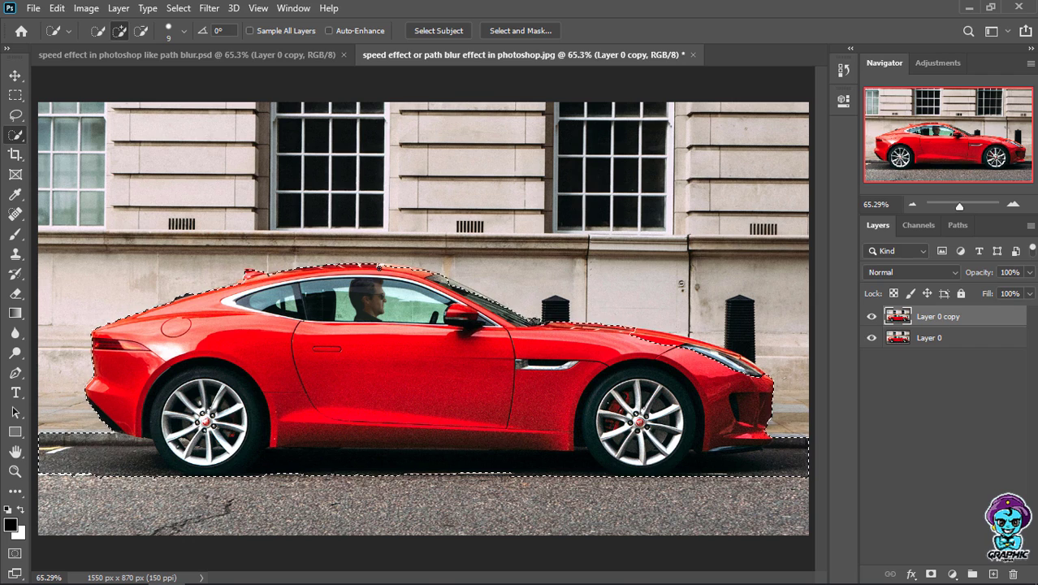
pyautogui.click(439, 270)
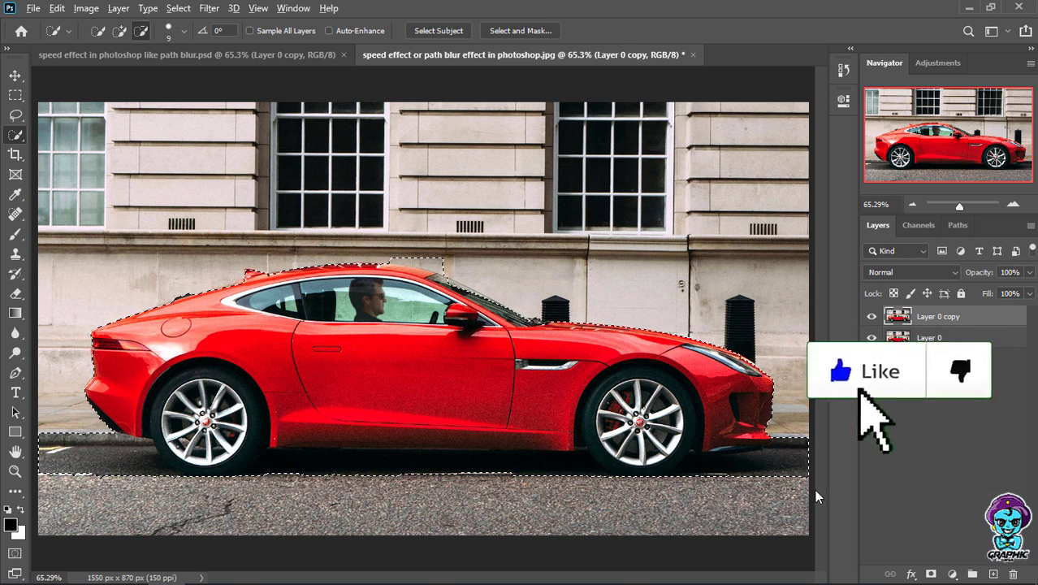
# - Subtract the road and shadow around and beneath the wheels and between them from the car selection
pyautogui.moveTo(794, 459)
pyautogui.mouseDown()
pyautogui.moveTo(713, 462)
pyautogui.moveTo(671, 481)
pyautogui.moveTo(682, 448)
pyautogui.mouseUp()
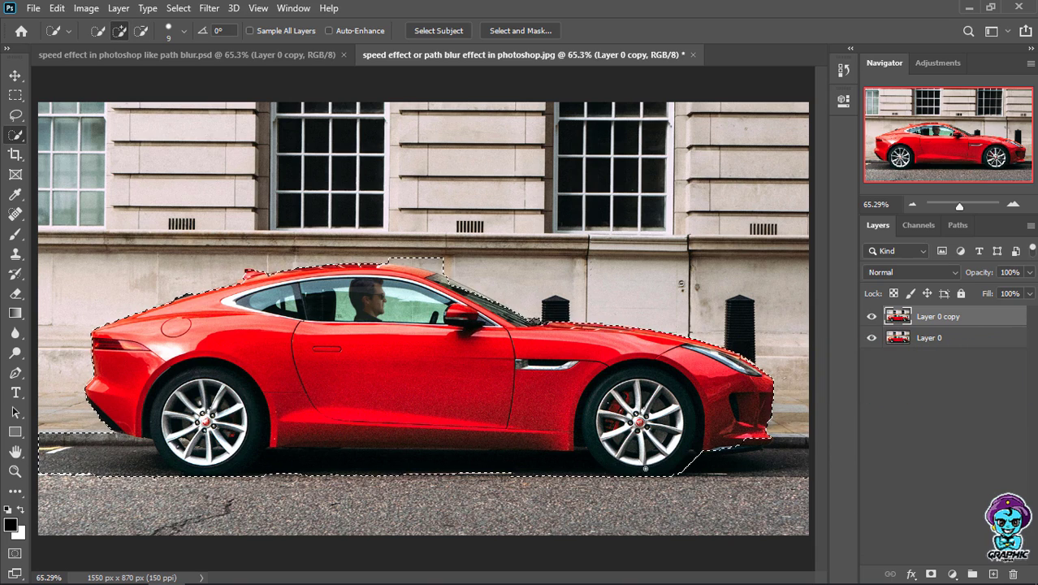
pyautogui.press('alt')
pyautogui.moveTo(501, 471)
pyautogui.mouseDown()
pyautogui.moveTo(266, 472)
pyautogui.moveTo(231, 462)
pyautogui.mouseUp()
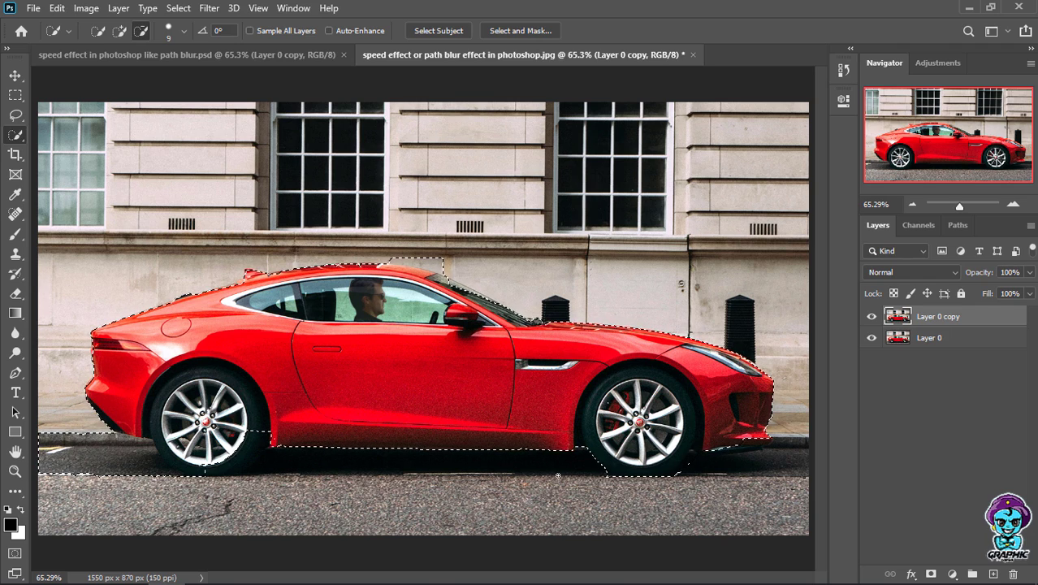
pyautogui.press('alt')
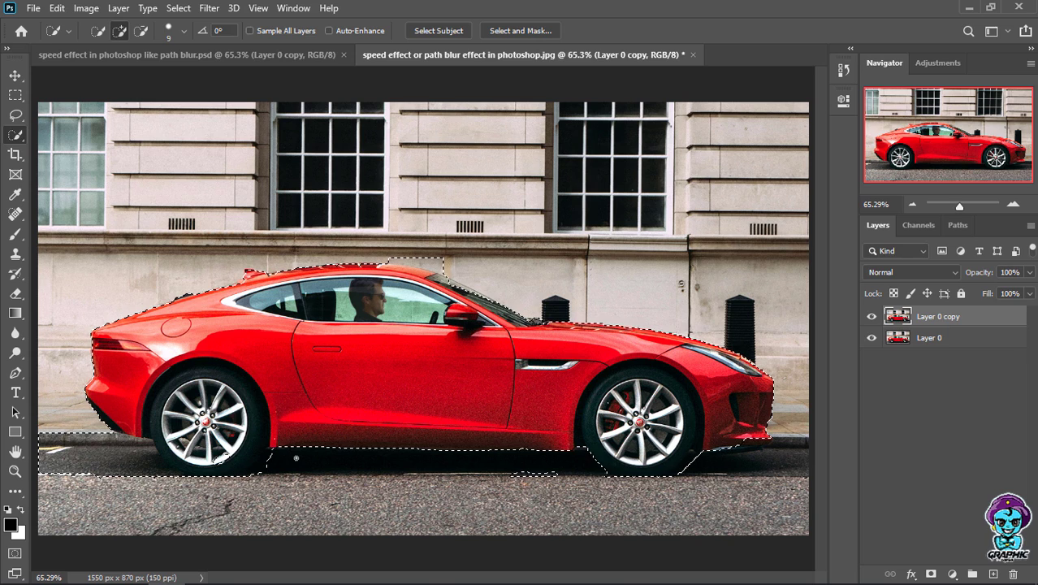
pyautogui.keyDown('alt'); pyautogui.click(257, 465); pyautogui.keyUp('alt')
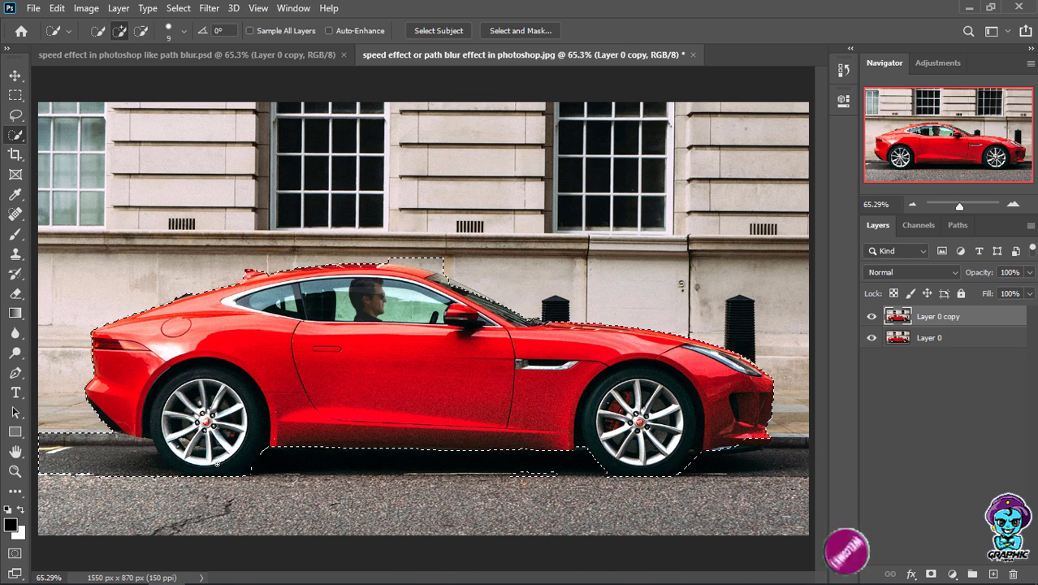
pyautogui.moveTo(218, 464)
pyautogui.mouseDown()
pyautogui.moveTo(98, 454)
pyautogui.moveTo(123, 440)
pyautogui.moveTo(119, 451)
pyautogui.mouseUp()
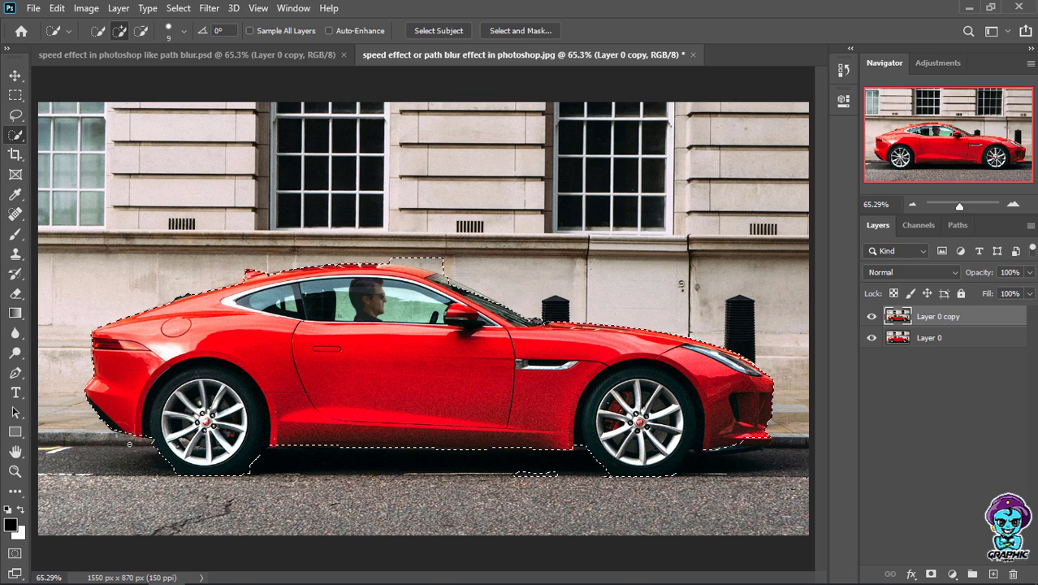
pyautogui.press('alt')
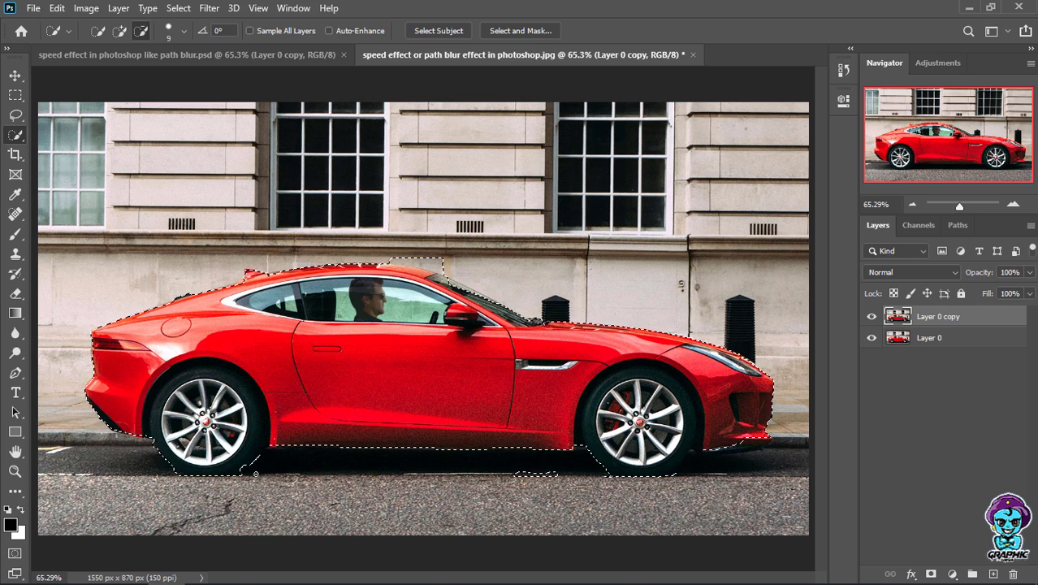
pyautogui.moveTo(255, 471); pyautogui.dragTo(243, 467)
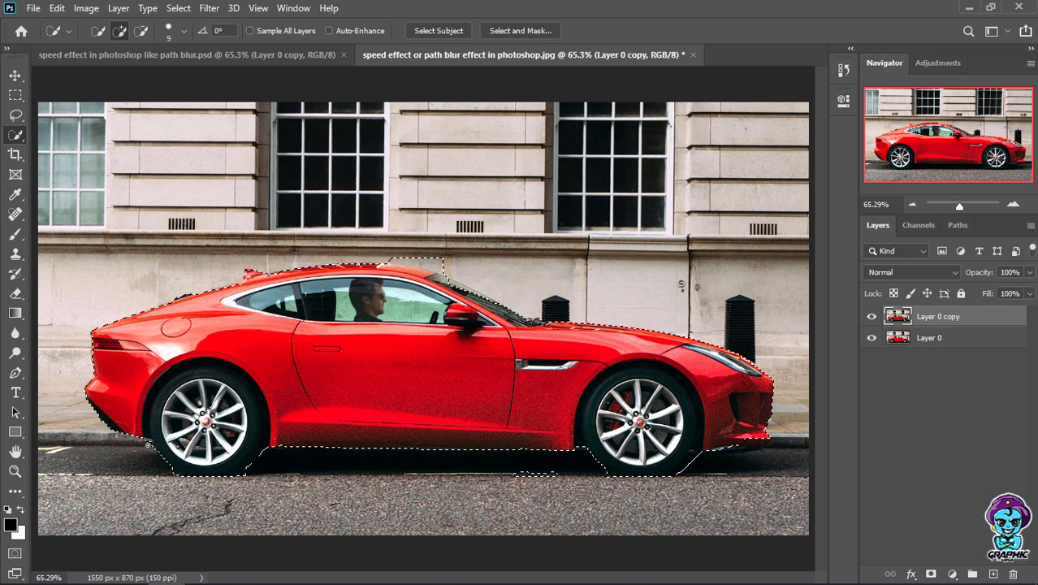
pyautogui.press('alt')
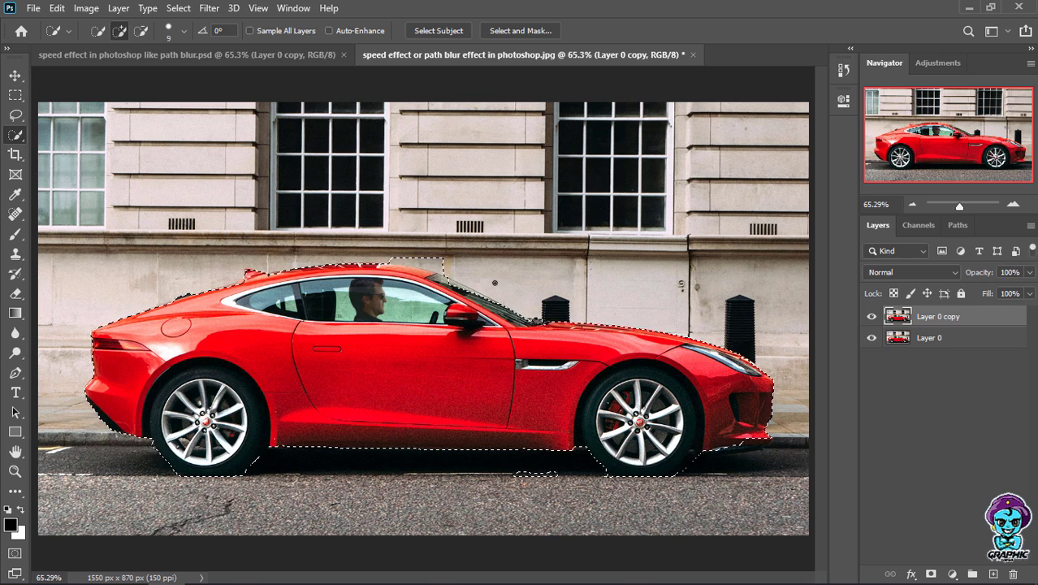
# - Subtract the excess wall area above the windshield and the stray patch on the road from the car selection
pyautogui.press('alt')
pyautogui.moveTo(439, 262); pyautogui.dragTo(390, 259)
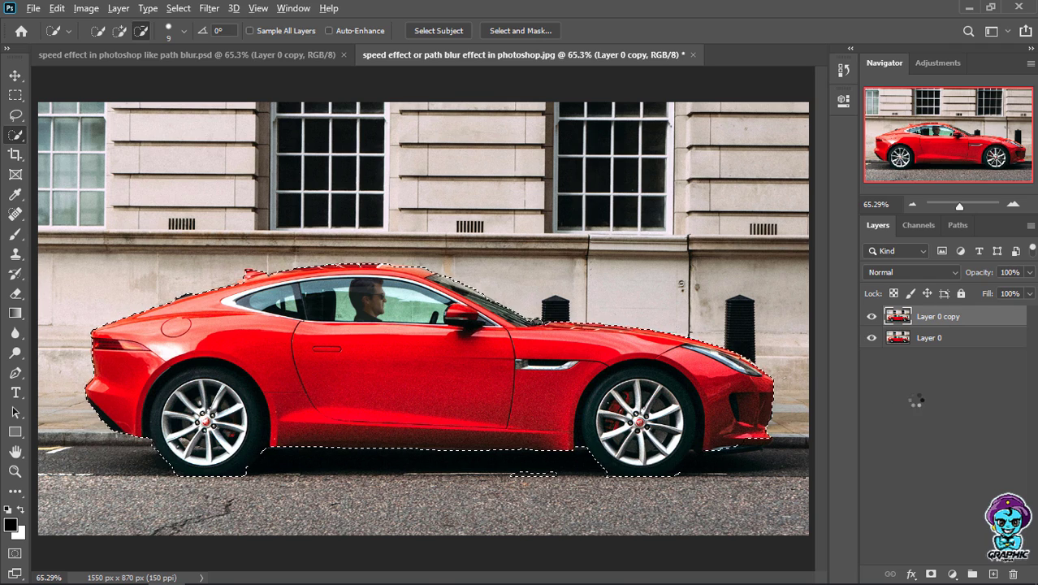
pyautogui.press('alt')
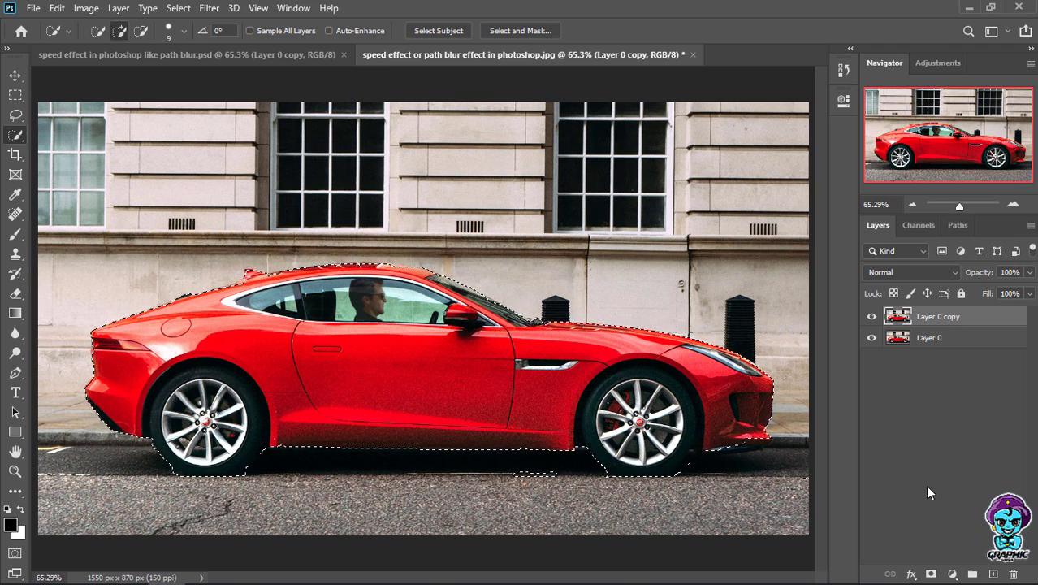
pyautogui.press('alt')
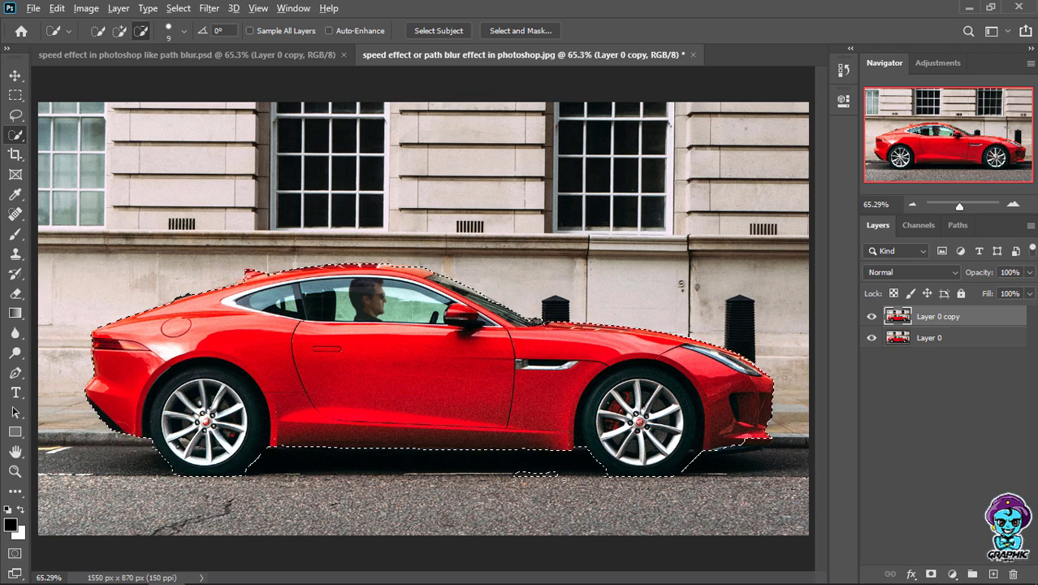
pyautogui.moveTo(560, 478); pyautogui.dragTo(513, 474)
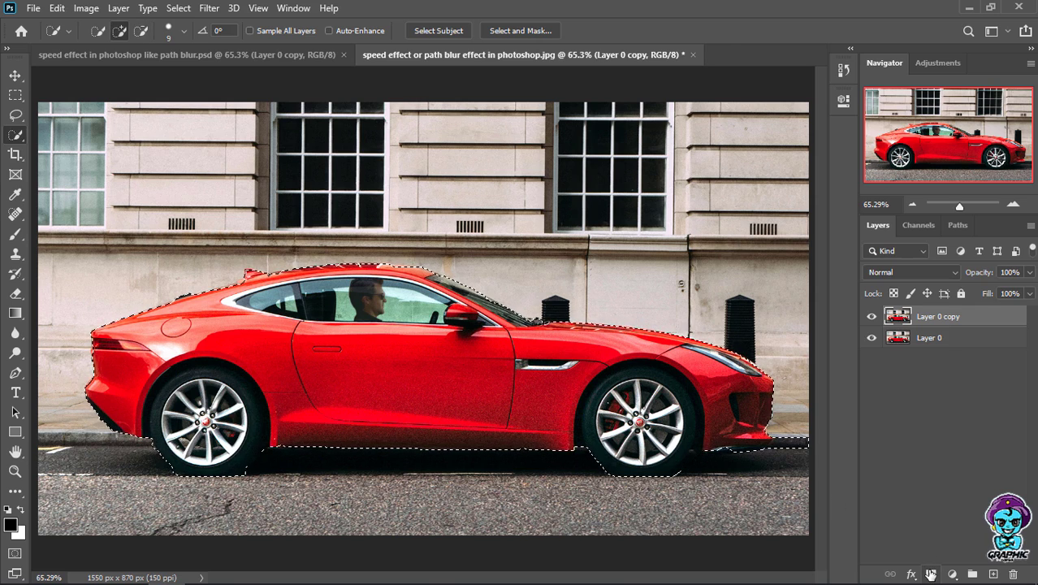
# - Mask Layer 0 copy to the car selection and convert the layer to a smart object
pyautogui.click(931, 573)
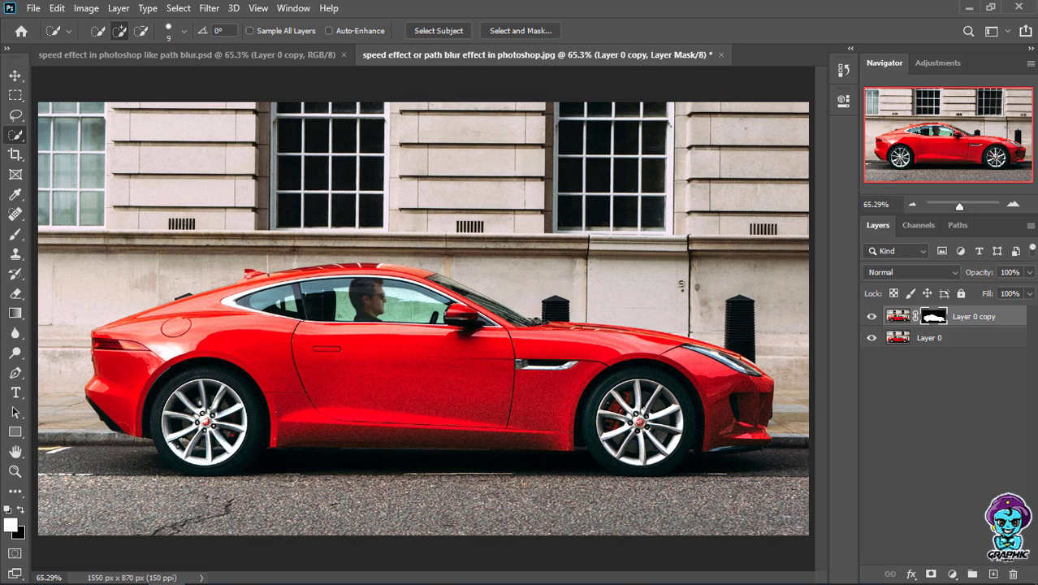
pyautogui.click(1029, 225)
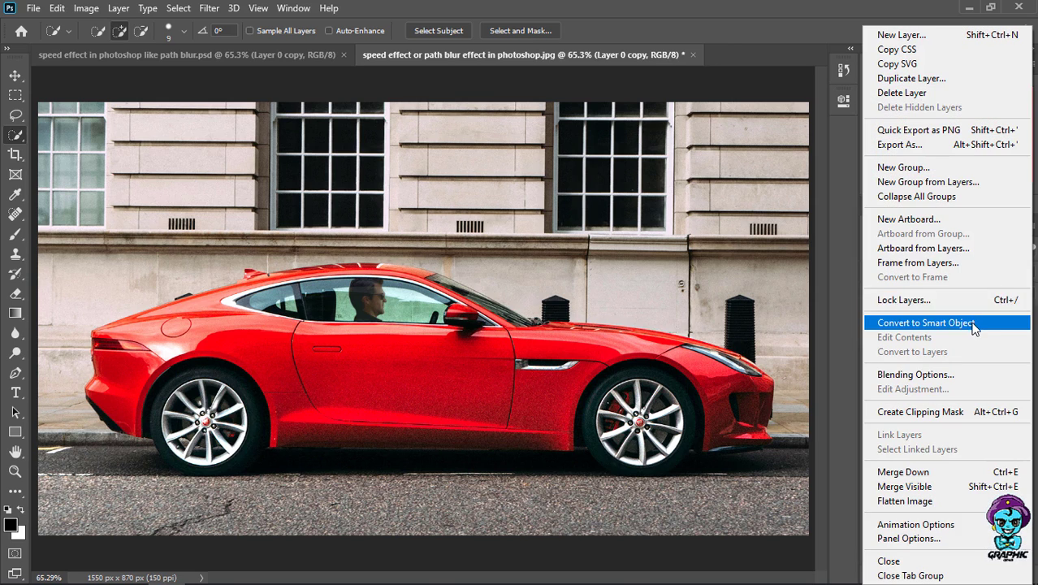
pyautogui.click(972, 324)
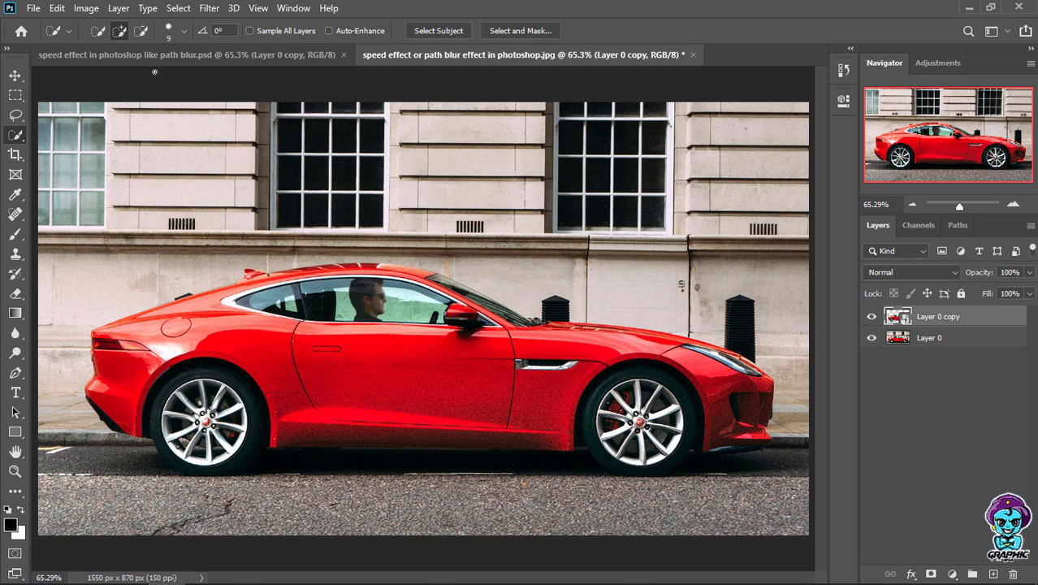
pyautogui.click(178, 8)
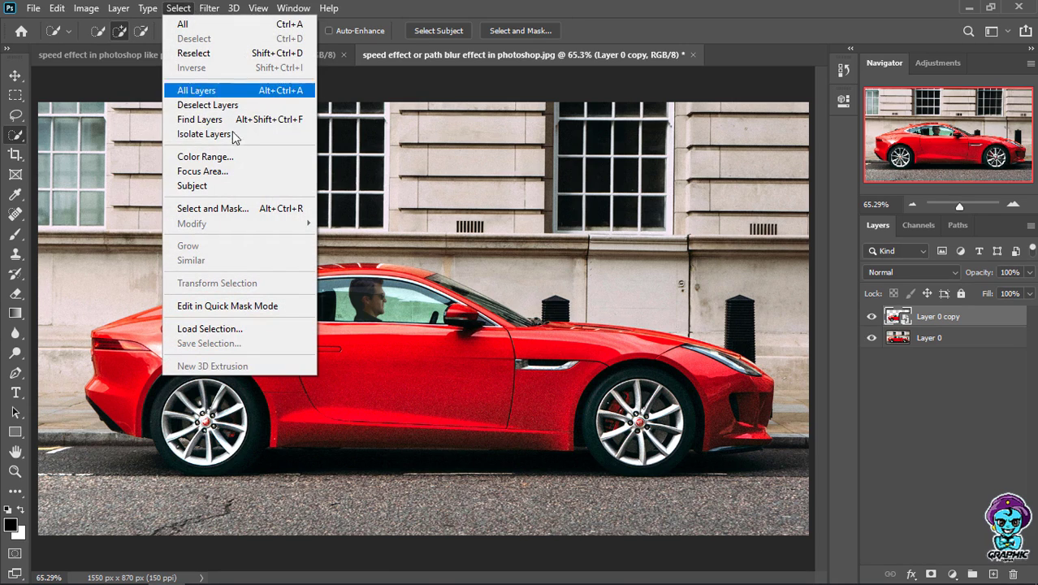
pyautogui.click(337, 233)
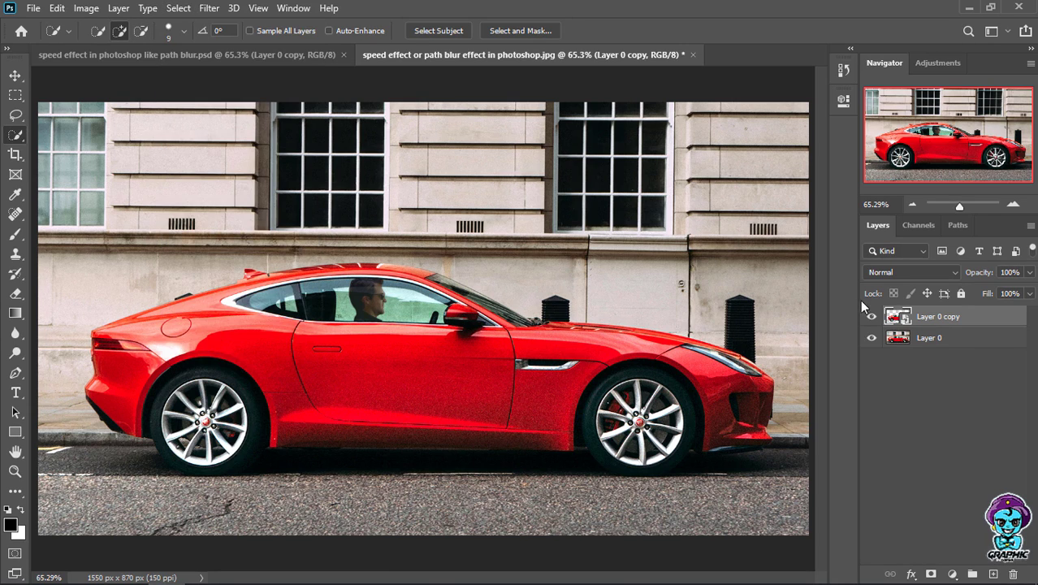
pyautogui.click(207, 9)
pyautogui.click(405, 8)
# - Duplicate Layer 0, keeping the copy beneath the car cutout layer
pyautogui.moveTo(937, 340); pyautogui.dragTo(993, 573)
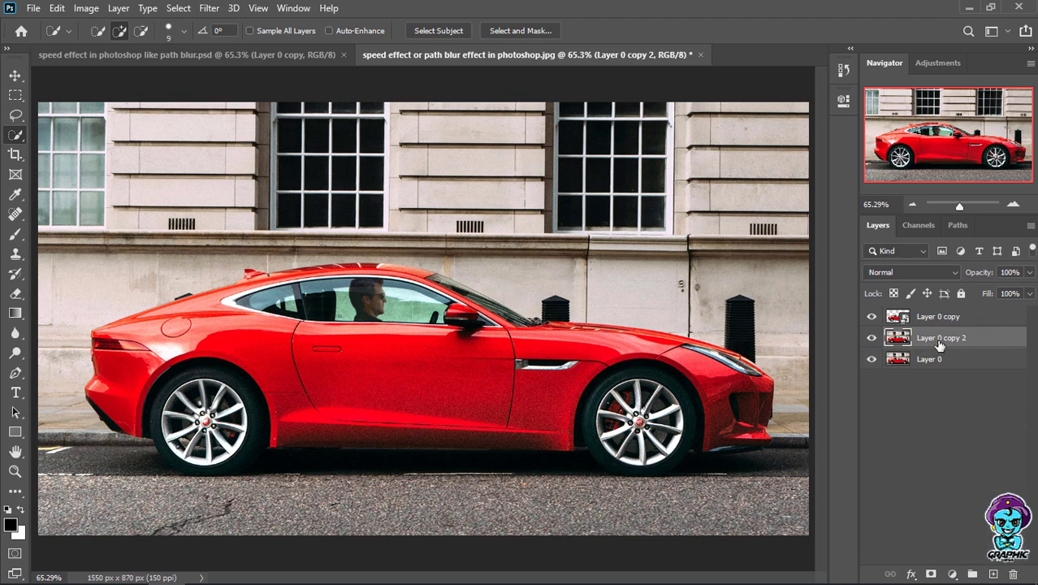
pyautogui.click(926, 315)
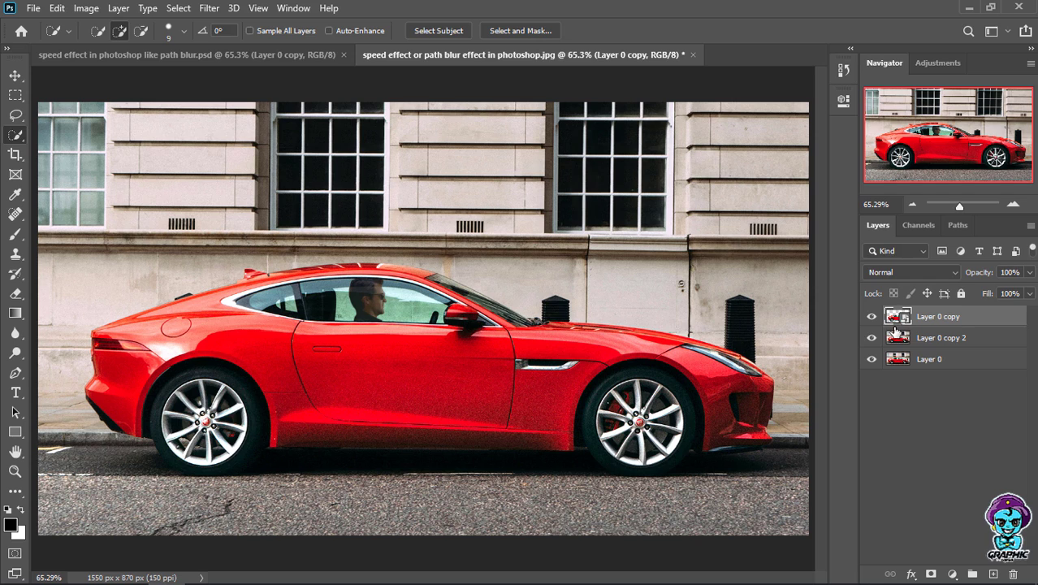
pyautogui.keyDown('ctrl'); pyautogui.click(896, 316); pyautogui.keyUp('ctrl')
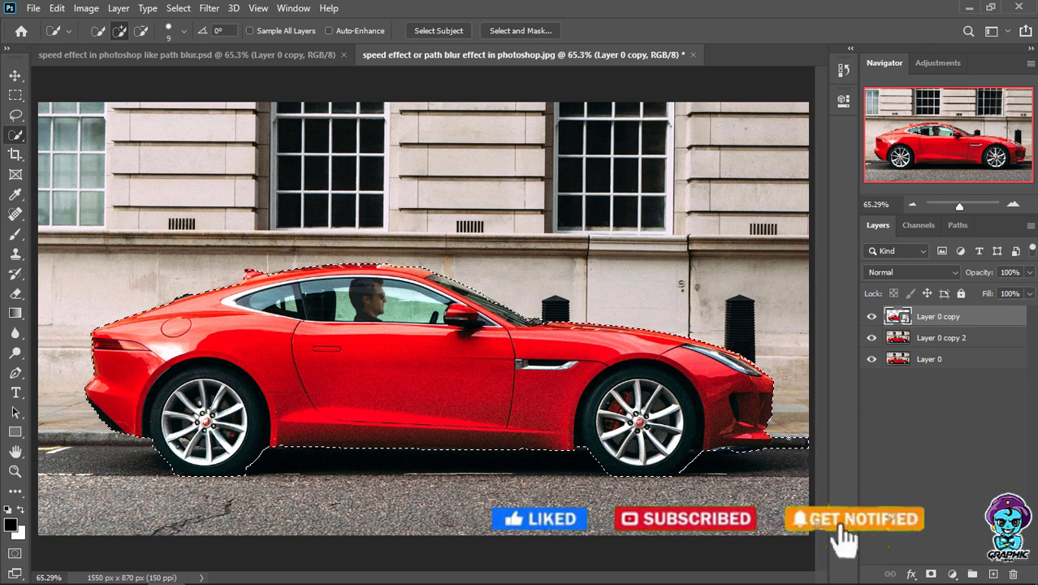
pyautogui.click(934, 337)
pyautogui.moveTo(806, 426); pyautogui.dragTo(806, 438)
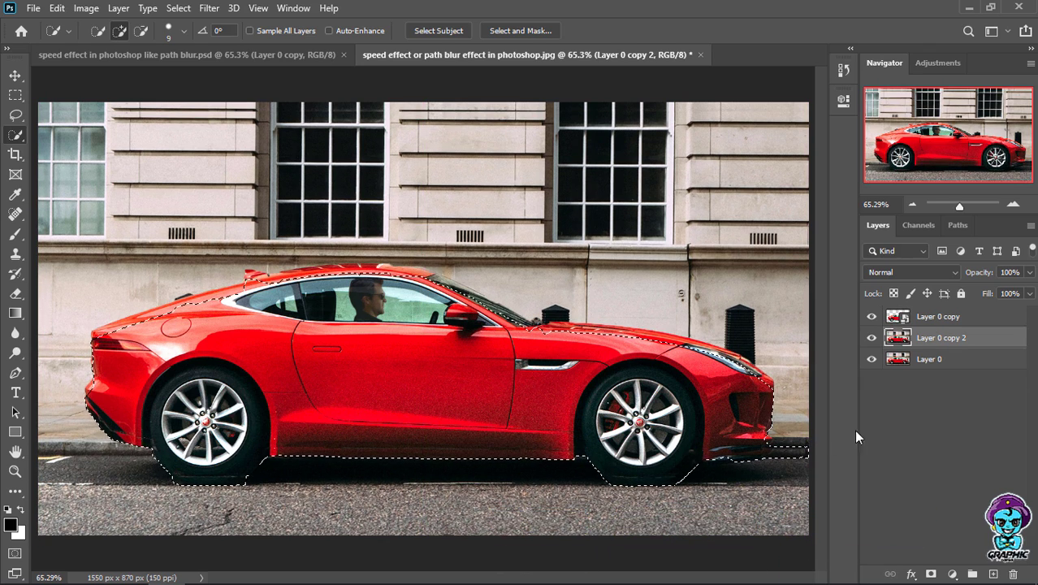
pyautogui.hotkey('ctrl', 'z')
pyautogui.hotkey('ctrl', 'z')
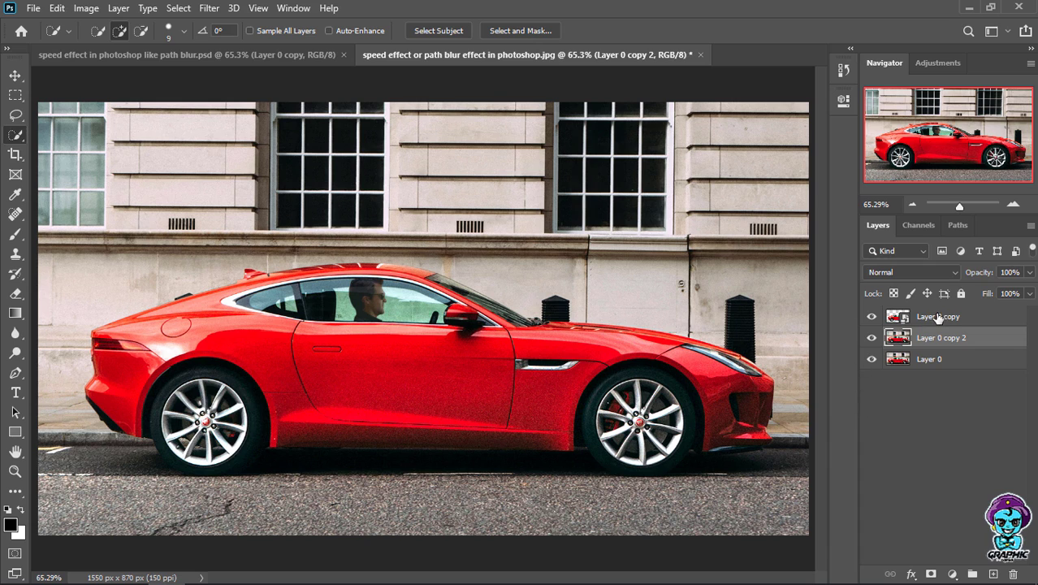
# - With Layer 0 copy 2 active, load the car outline from Layer 0 copy as a selection and expand it by 10 pixels
pyautogui.keyDown('ctrl'); pyautogui.click(897, 317); pyautogui.keyUp('ctrl')
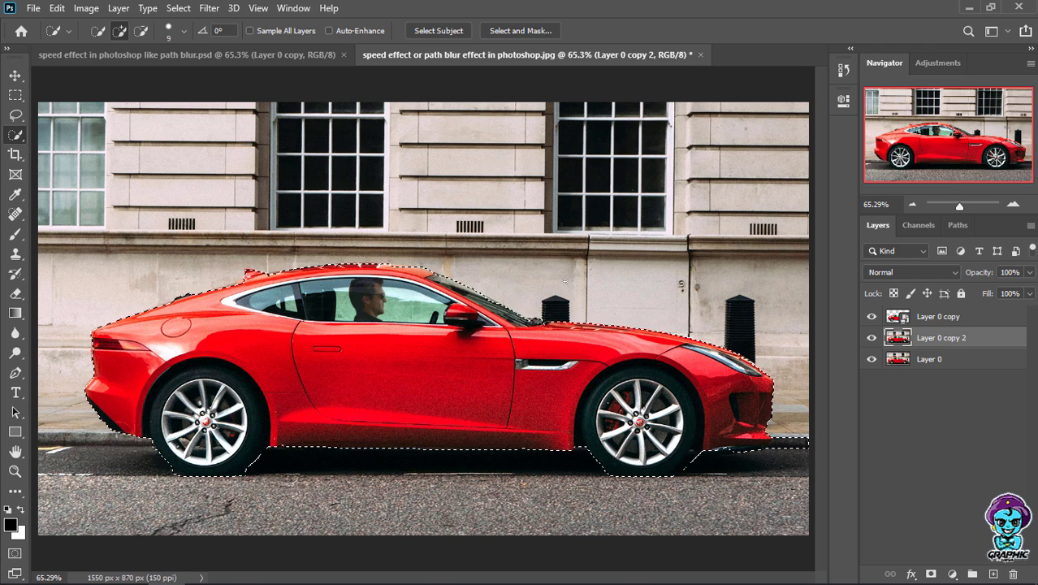
pyautogui.click(181, 9)
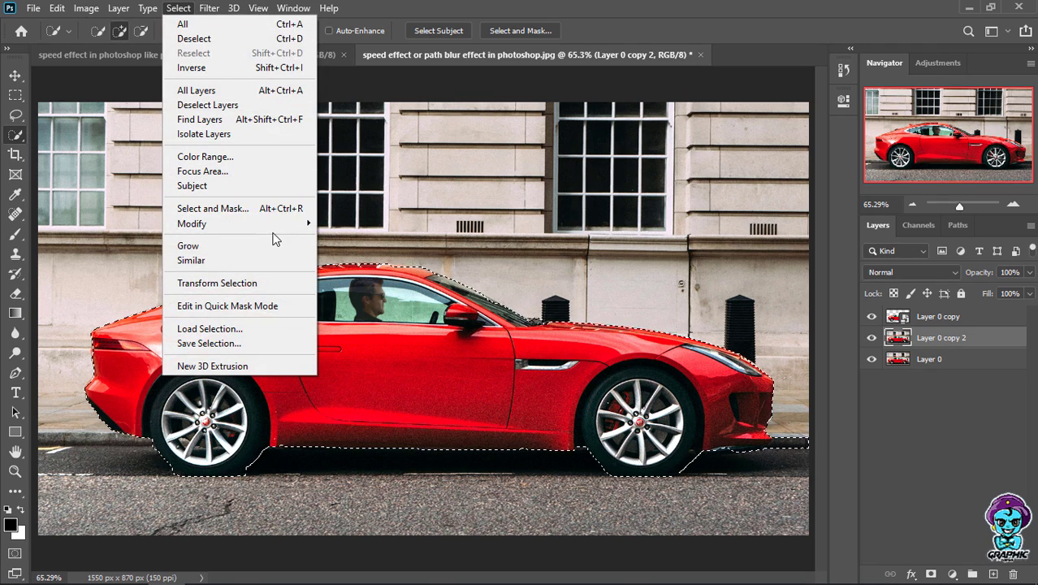
pyautogui.moveTo(285, 227)
pyautogui.click(343, 252)
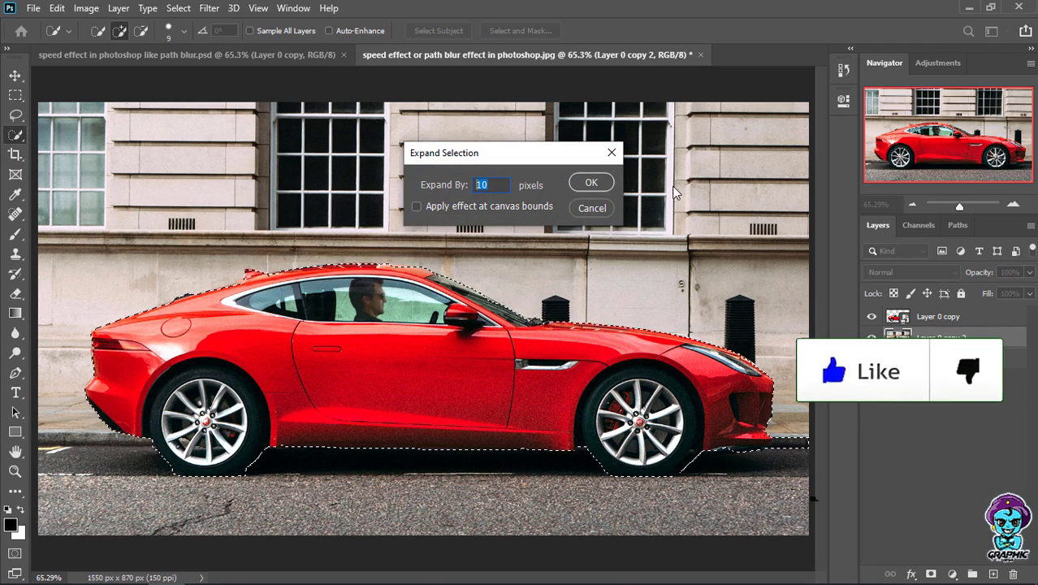
pyautogui.click(591, 182)
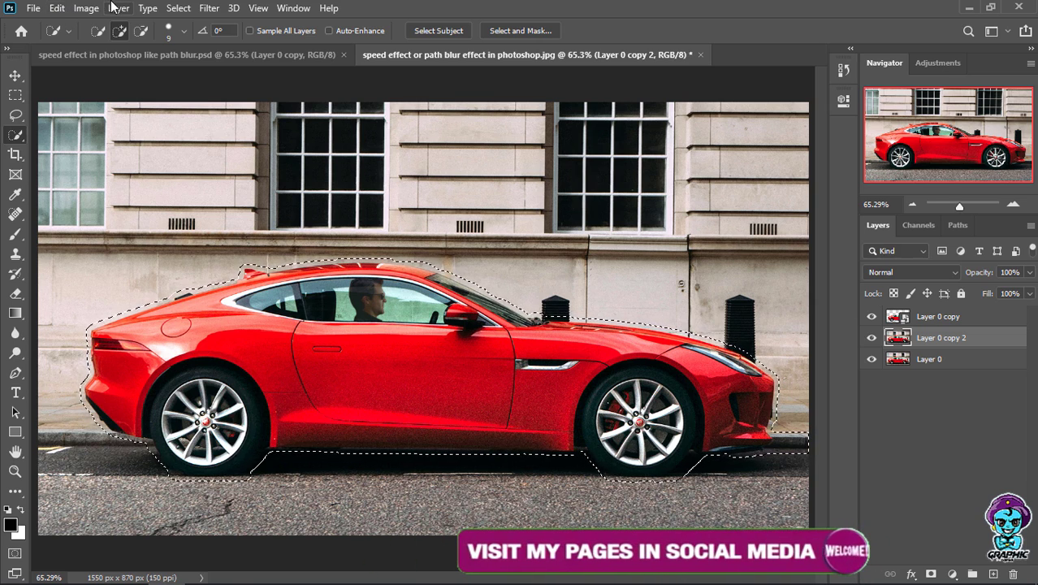
# - Fill the selected car area on Layer 0 copy 2 with content-aware background, check it with the cutout hidden, and deselect
pyautogui.click(55, 9)
pyautogui.click(131, 245)
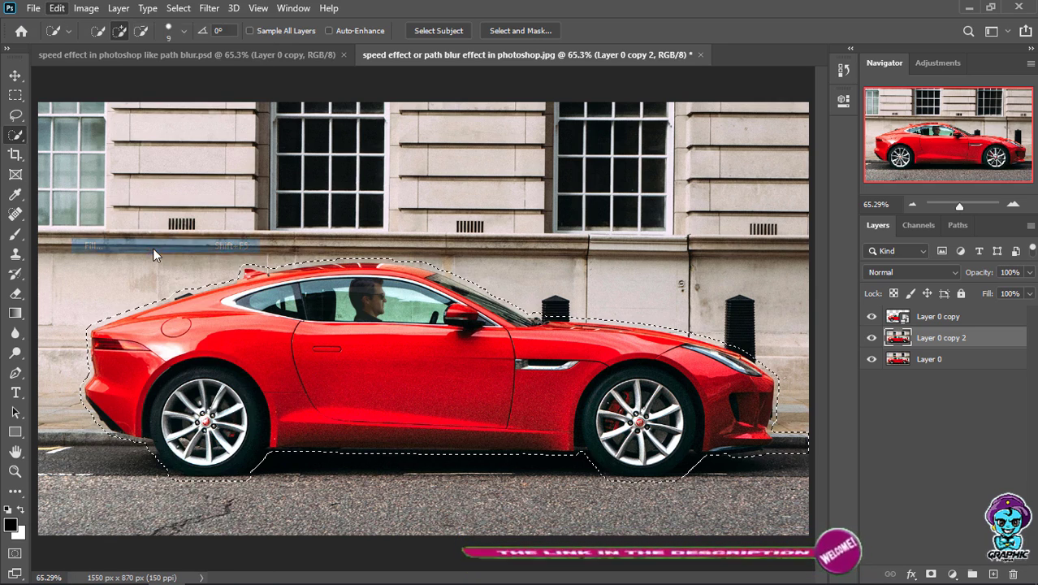
pyautogui.click(614, 145)
pyautogui.press('w')
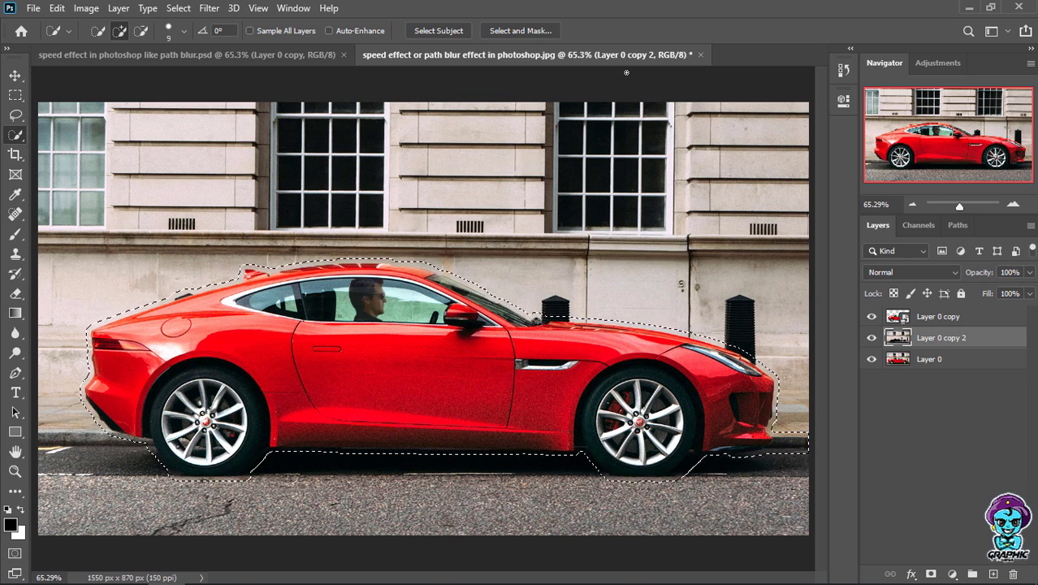
pyautogui.click(871, 317)
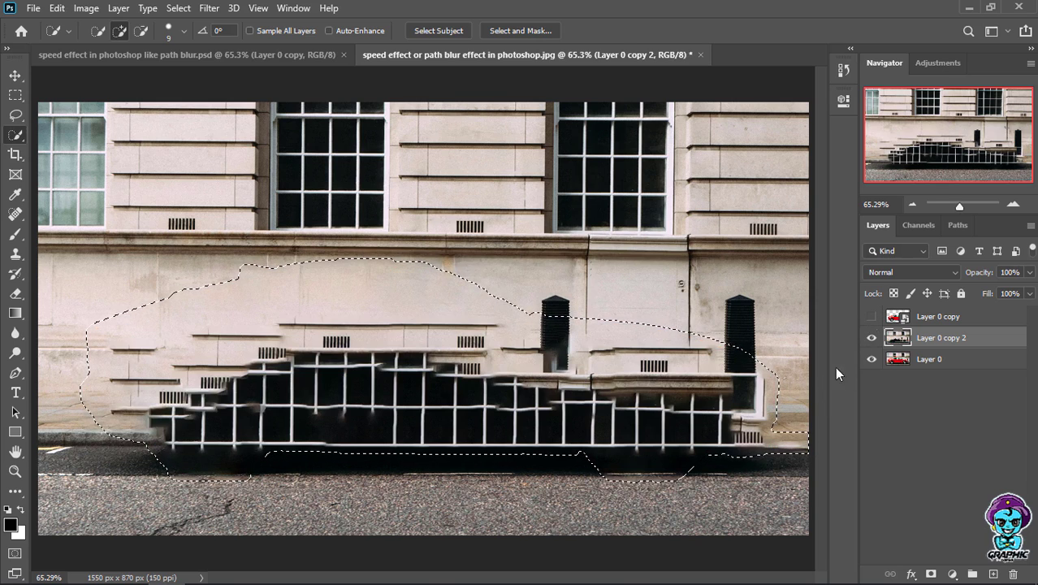
pyautogui.hotkey('ctrl', 'd')
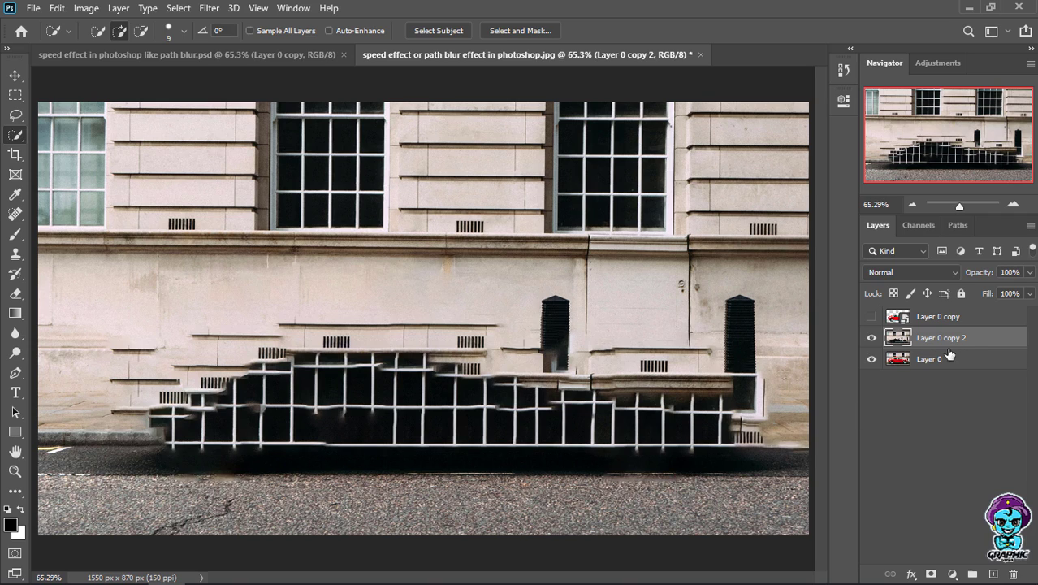
pyautogui.click(872, 317)
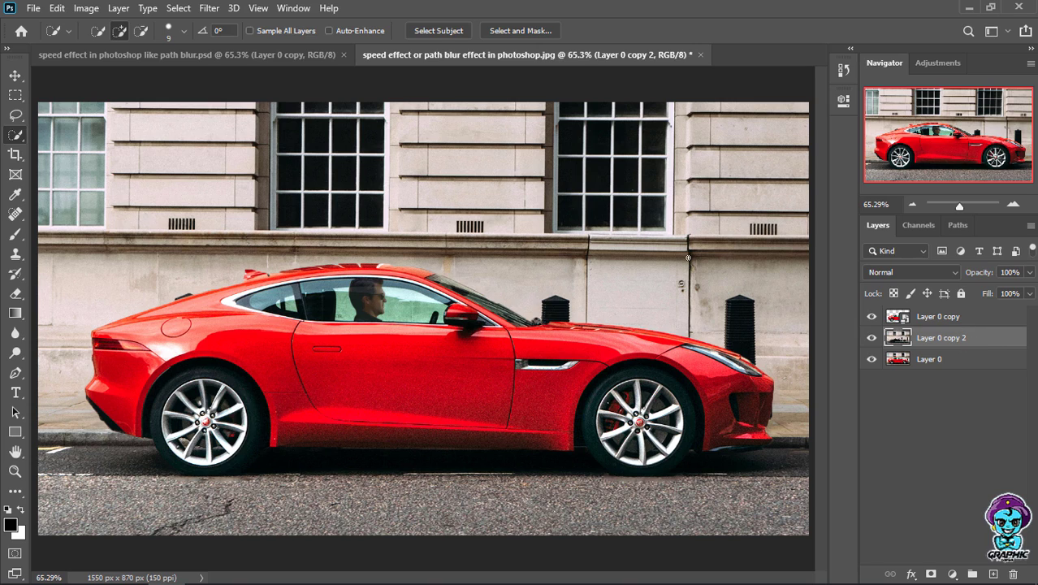
# - Rename Layer 0 copy 2 as "background"
pyautogui.doubleClick(927, 336)
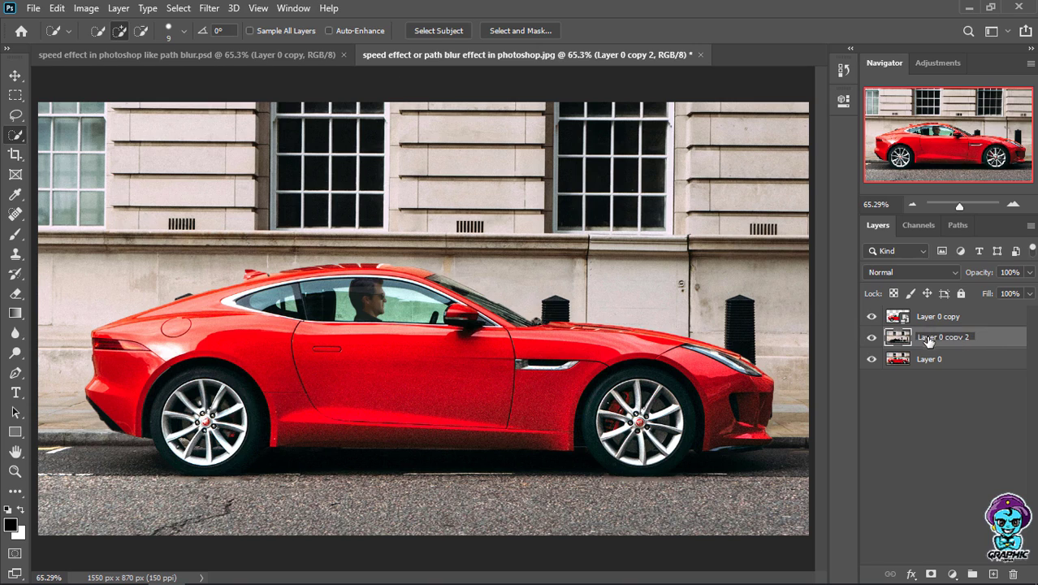
pyautogui.write('back')
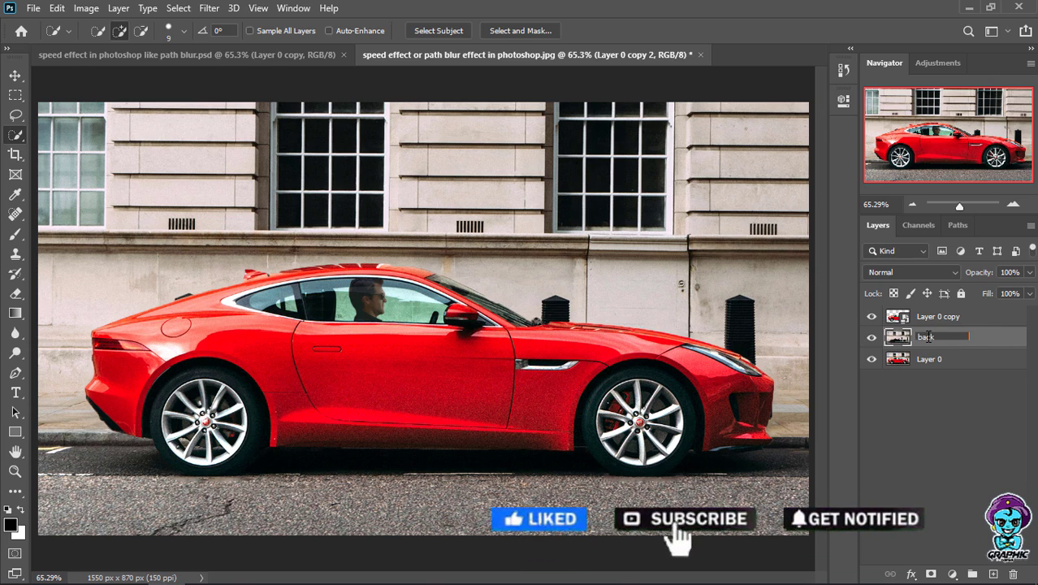
pyautogui.write('ground')
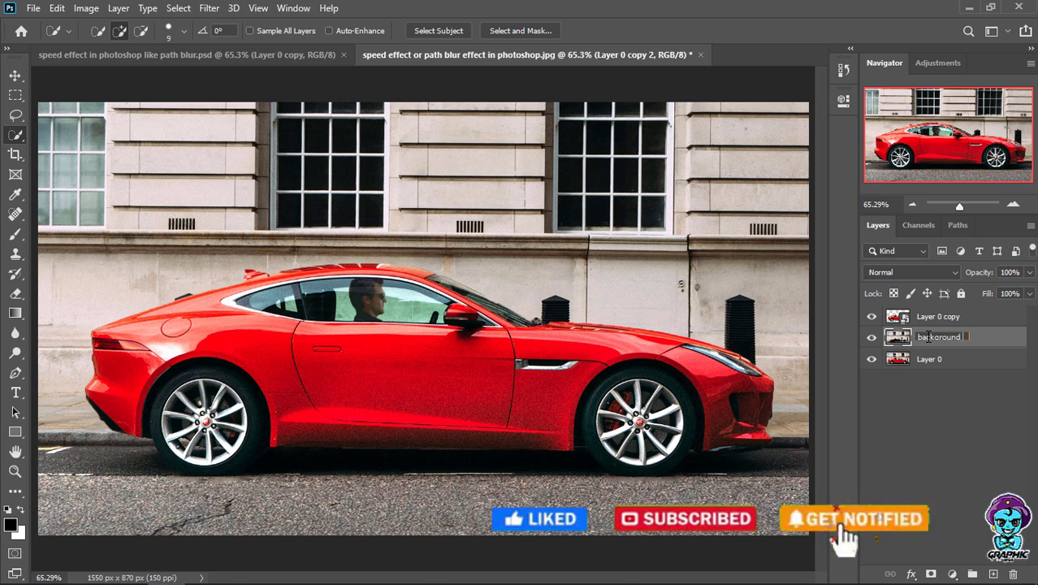
pyautogui.press('Return')
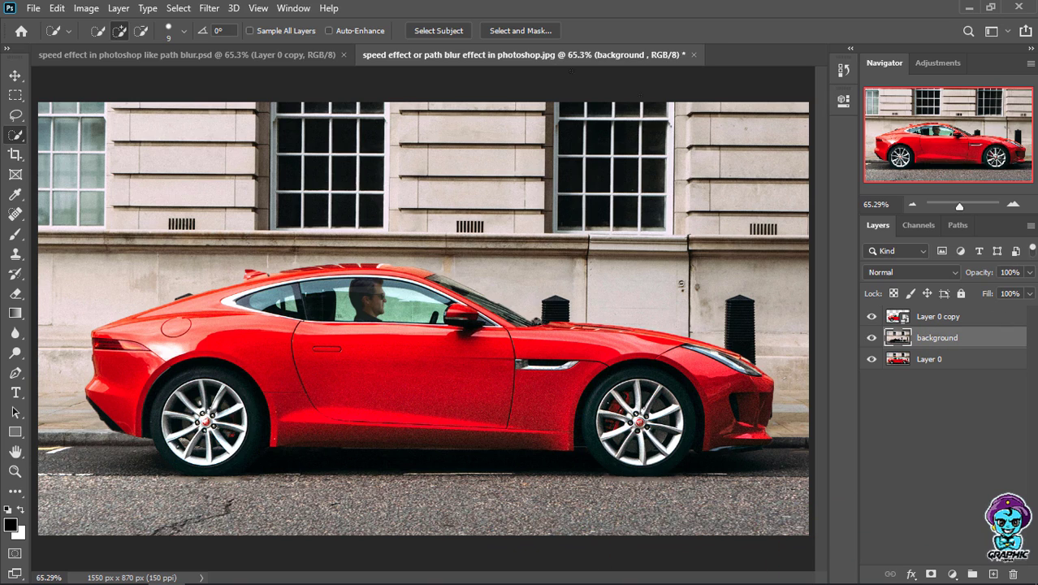
# - Start a Path Blur on the background layer using Basic Blur with the speed at 500%
pyautogui.click(209, 8)
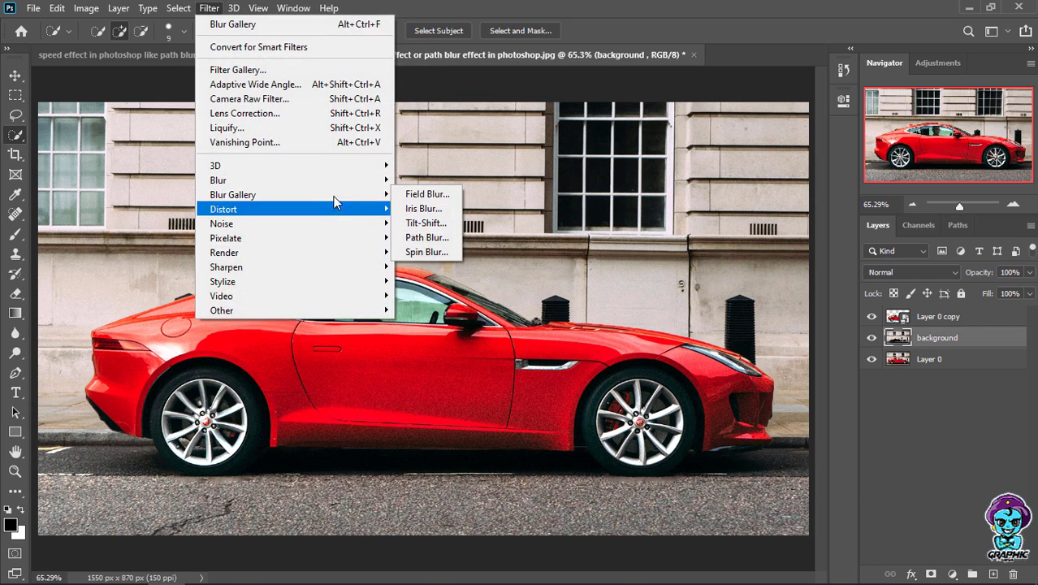
pyautogui.moveTo(386, 195)
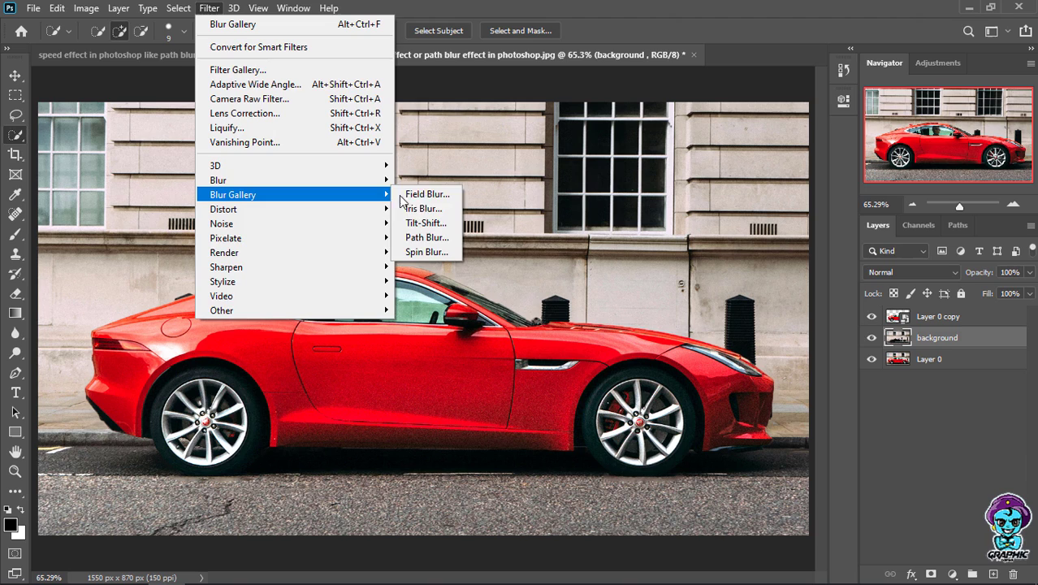
pyautogui.click(426, 237)
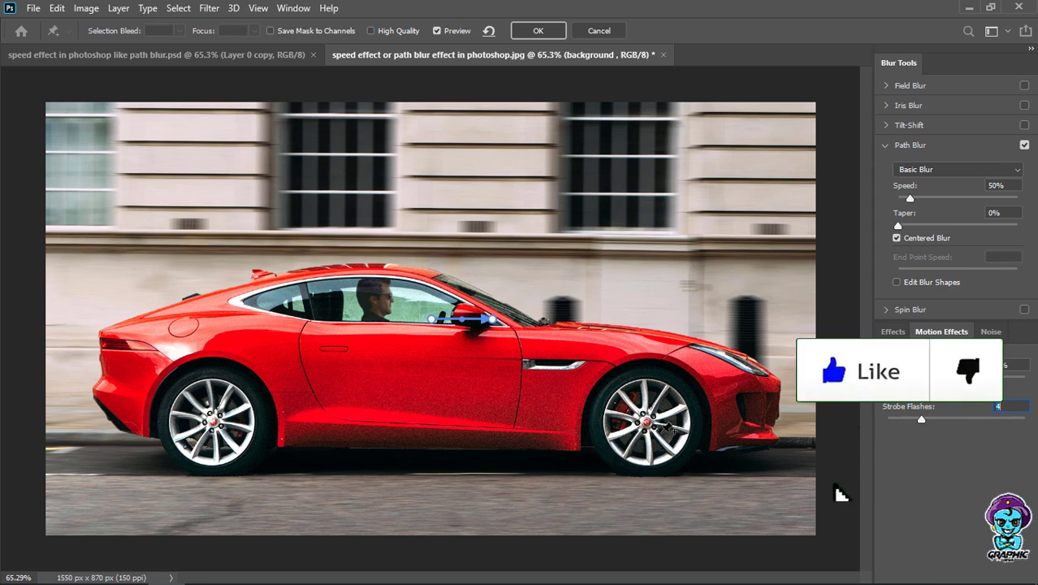
pyautogui.click(961, 173)
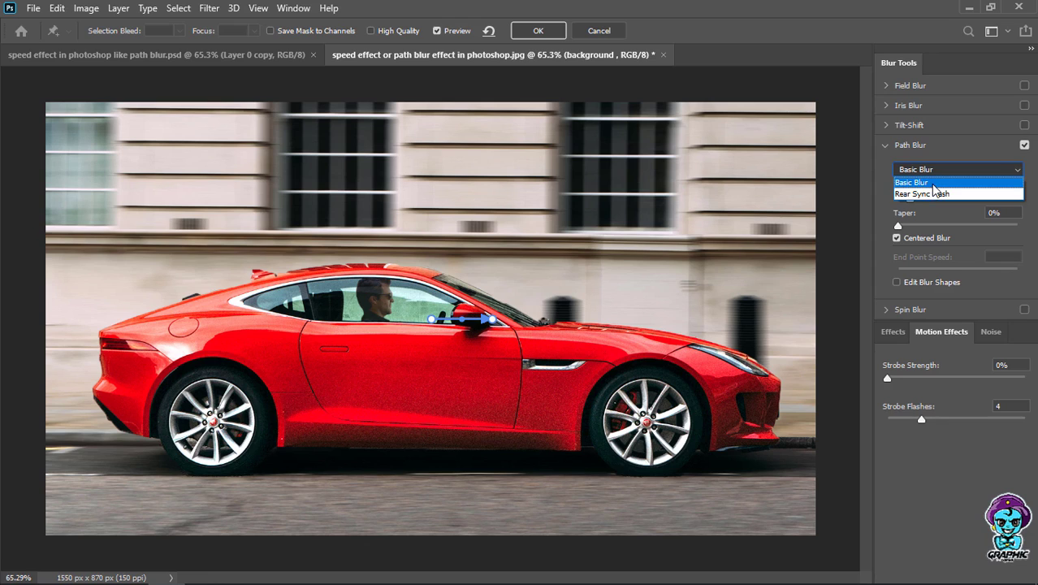
pyautogui.click(937, 185)
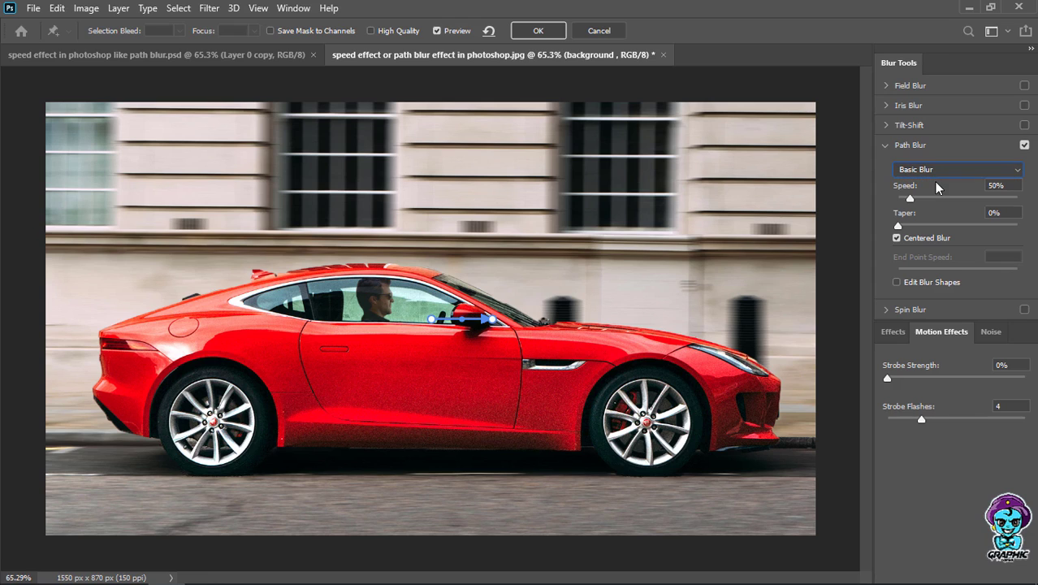
pyautogui.moveTo(909, 200); pyautogui.dragTo(1027, 195)
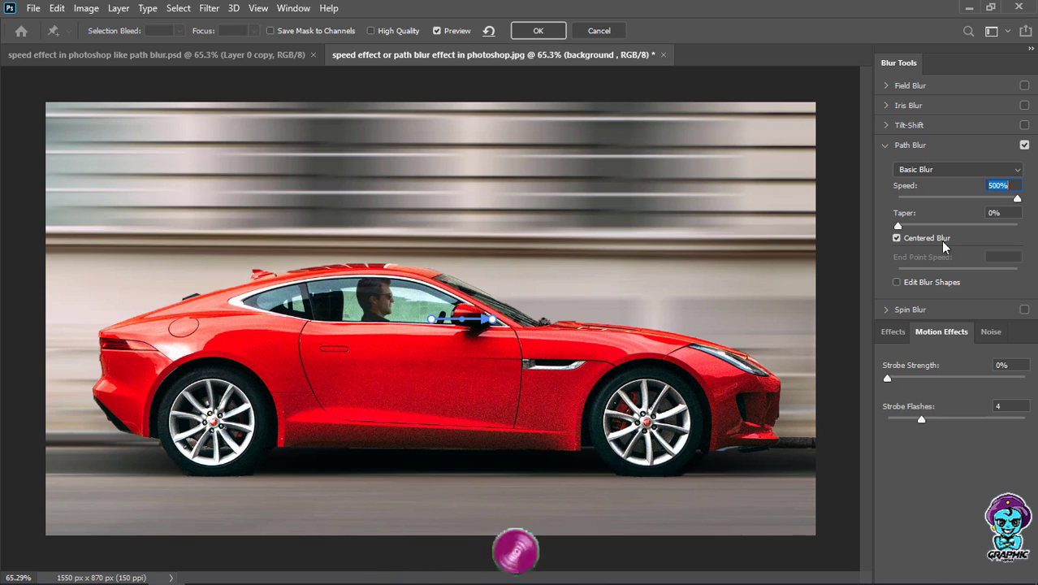
pyautogui.press('Tab')
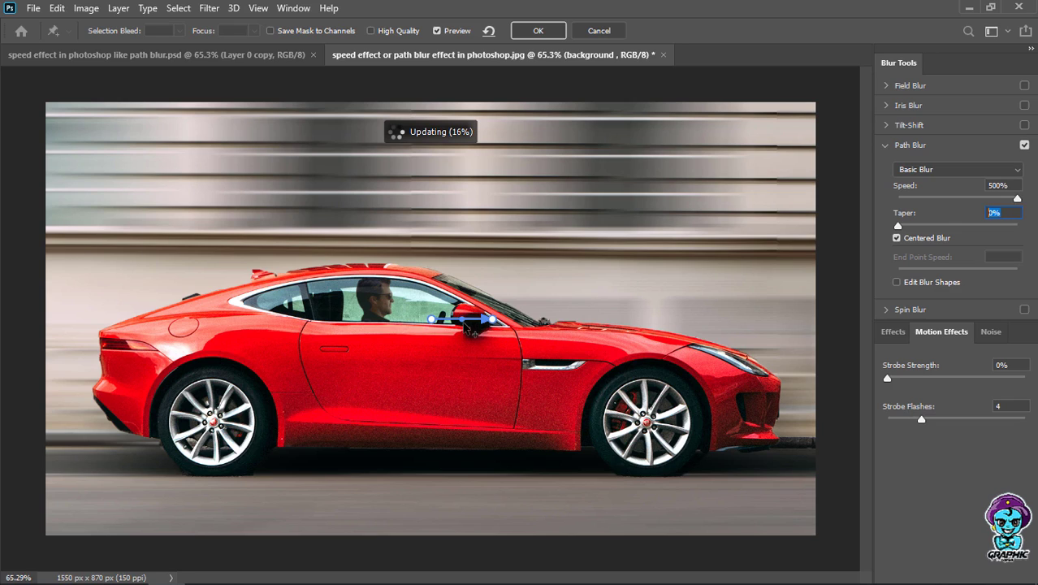
# - Move the blur path to road level behind the rear wheel and stretch it forward to just past the front wheel
pyautogui.moveTo(470, 326); pyautogui.dragTo(96, 460)
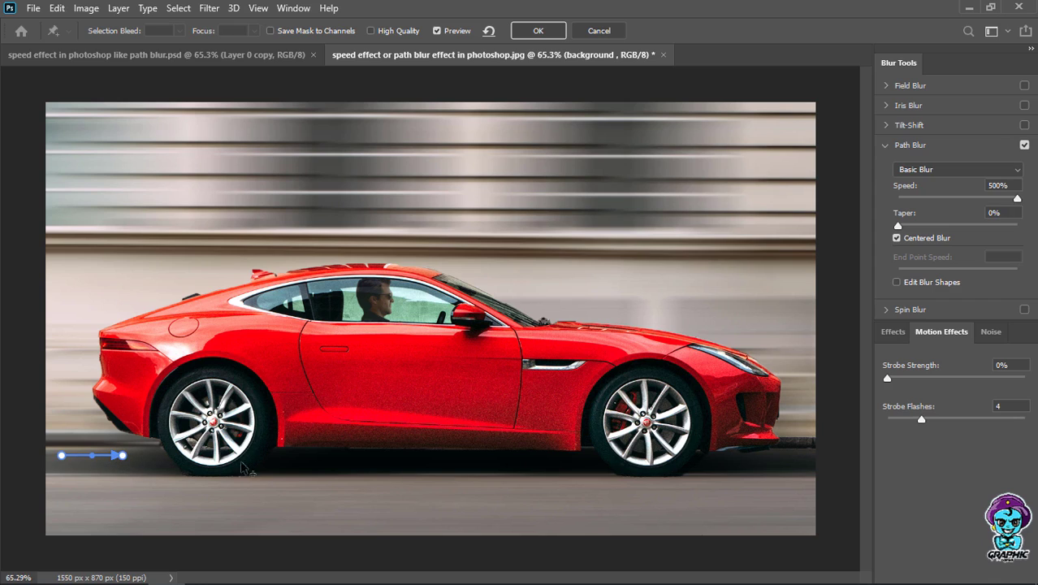
pyautogui.moveTo(467, 453); pyautogui.dragTo(637, 468)
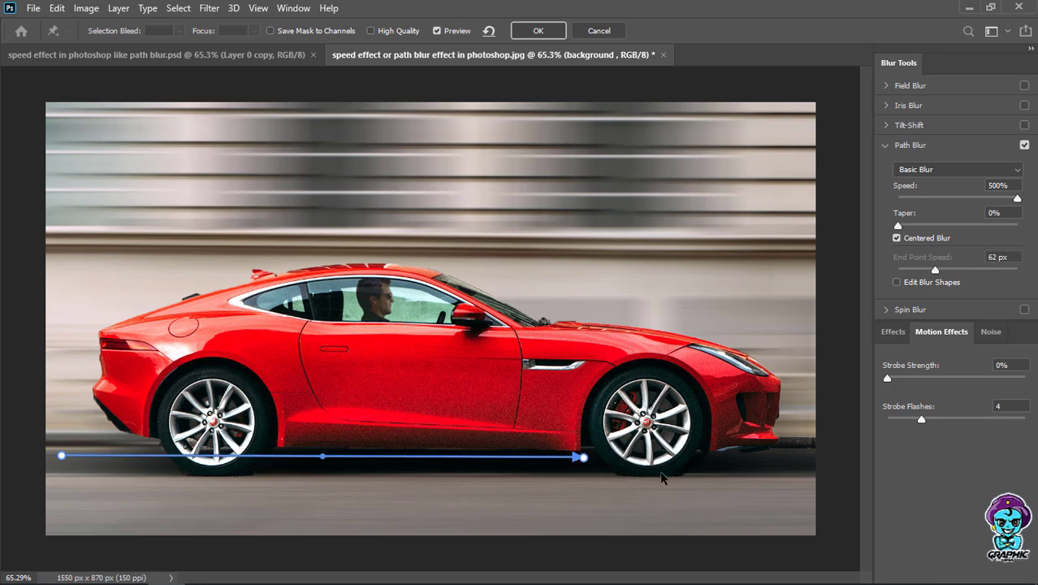
pyautogui.moveTo(701, 486); pyautogui.dragTo(737, 464)
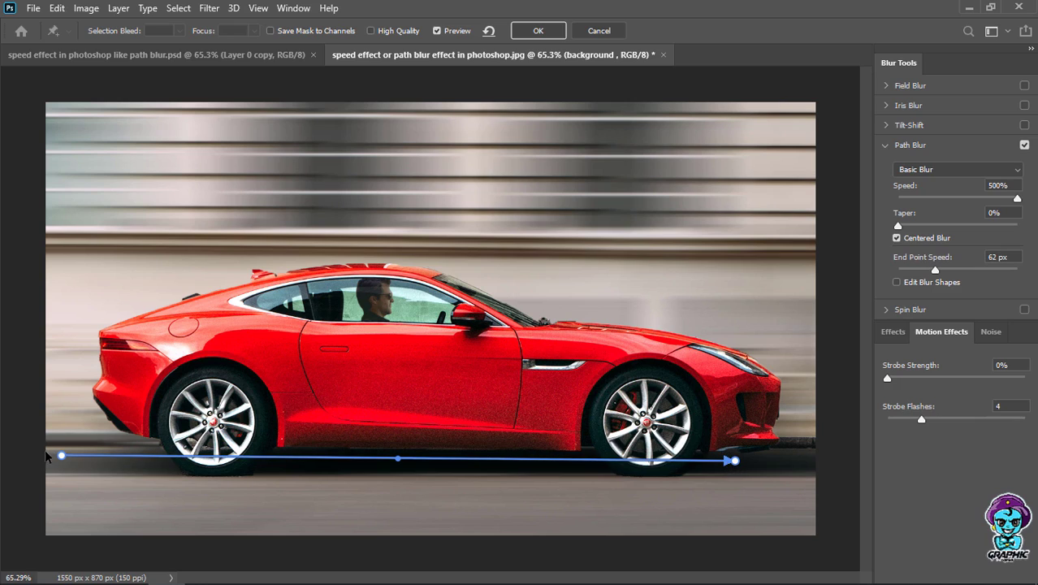
# - Try end point speeds of 6663, 3 and 63 px on the front end of the blur path
pyautogui.click(735, 462)
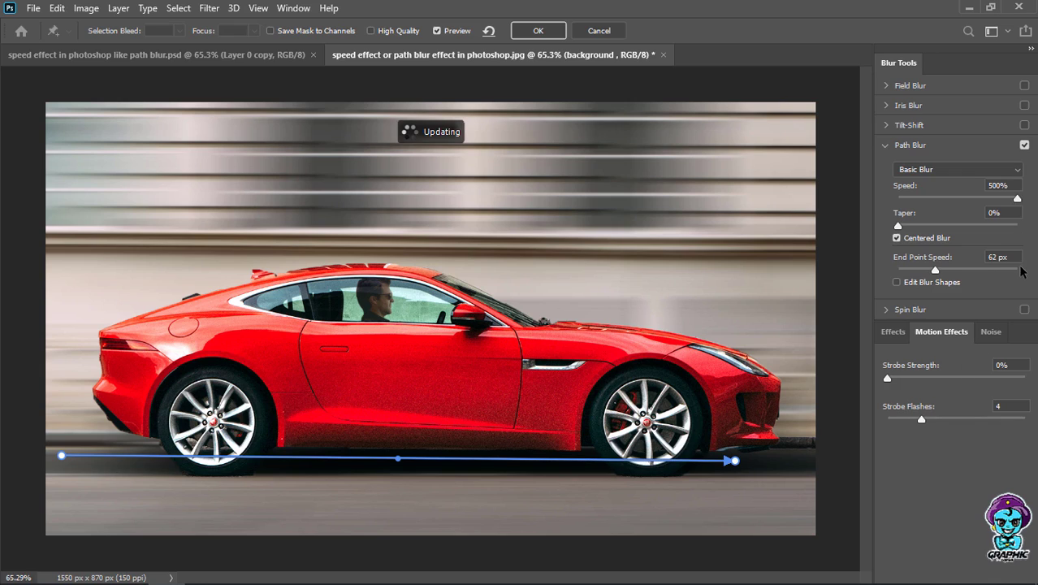
pyautogui.click(968, 257)
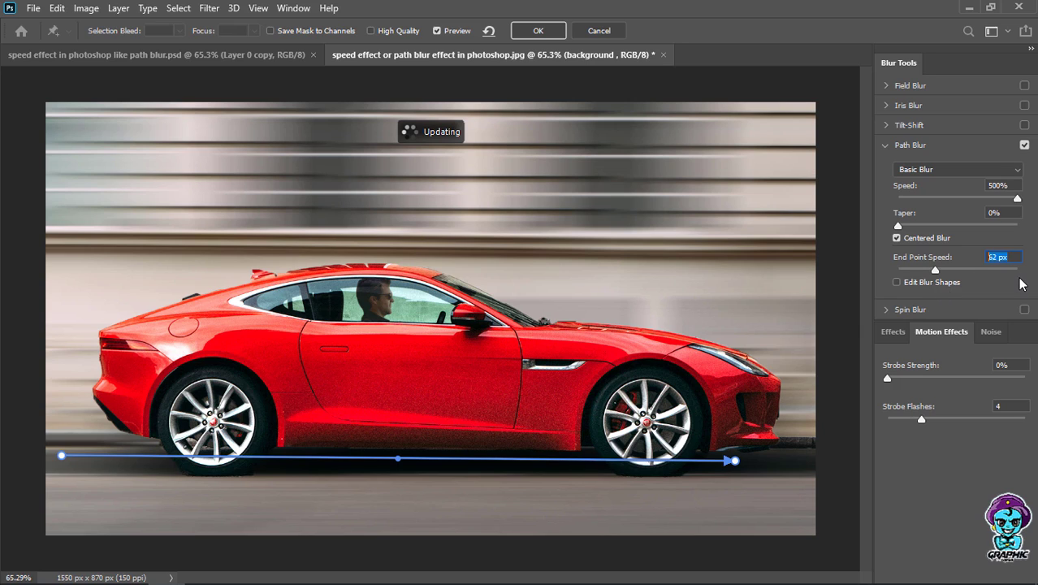
pyautogui.write('6')
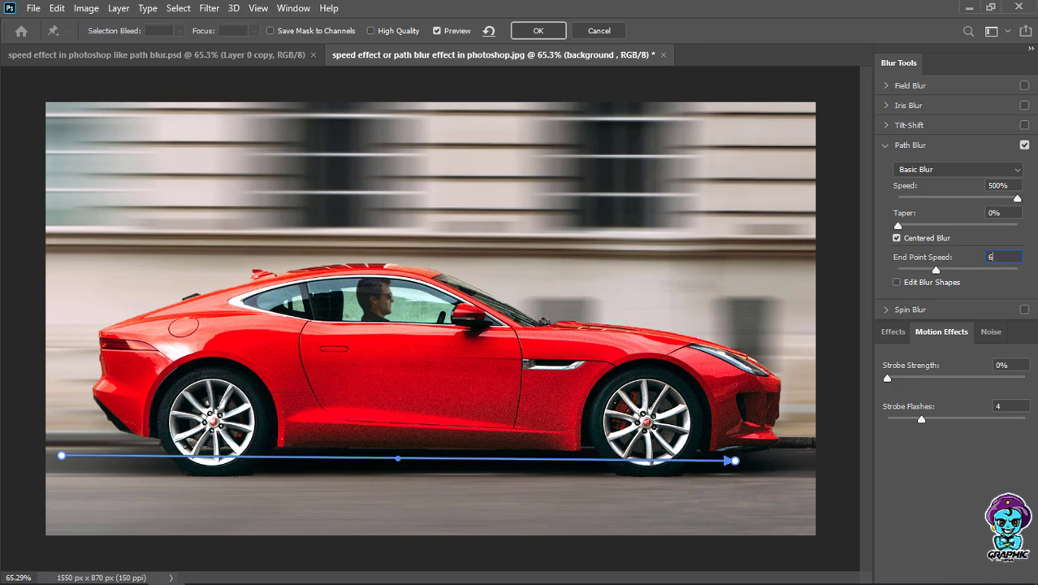
pyautogui.write('663')
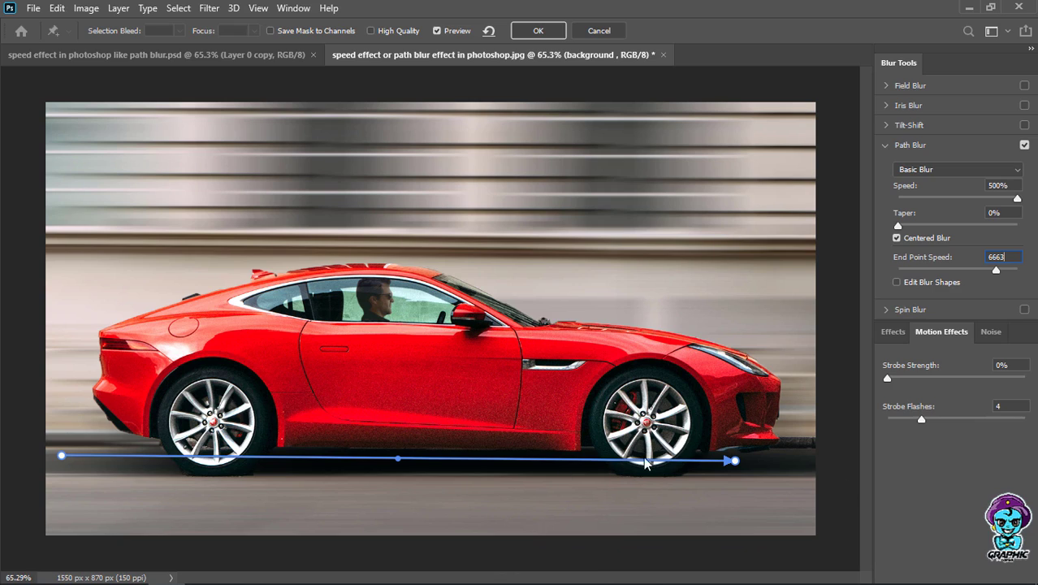
pyautogui.press('Return')
pyautogui.press('BackSpace')
pyautogui.press('BackSpace')
pyautogui.press('BackSpace')
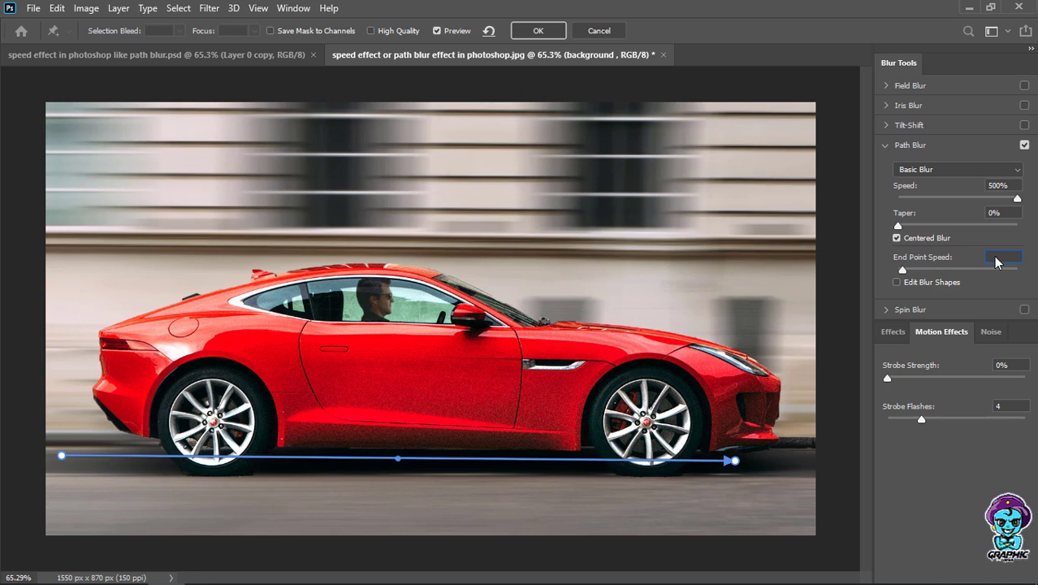
pyautogui.write('3')
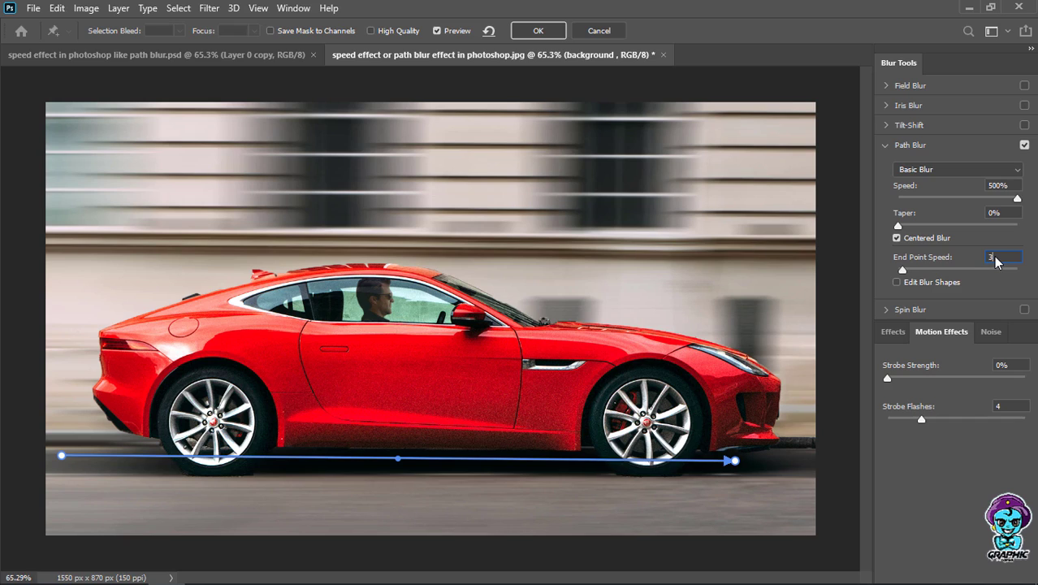
pyautogui.press('BackSpace')
pyautogui.write('6')
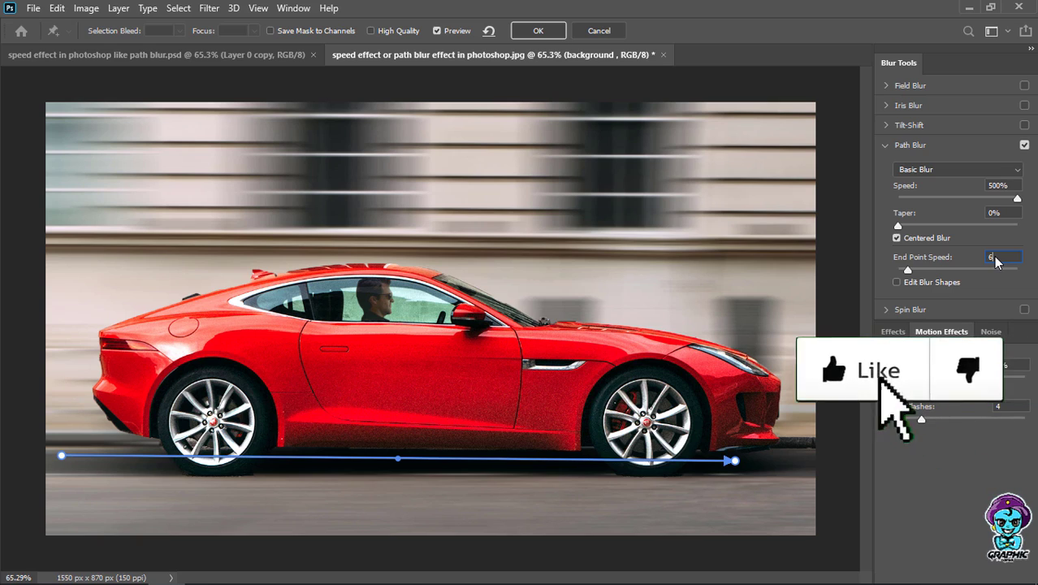
pyautogui.write('3')
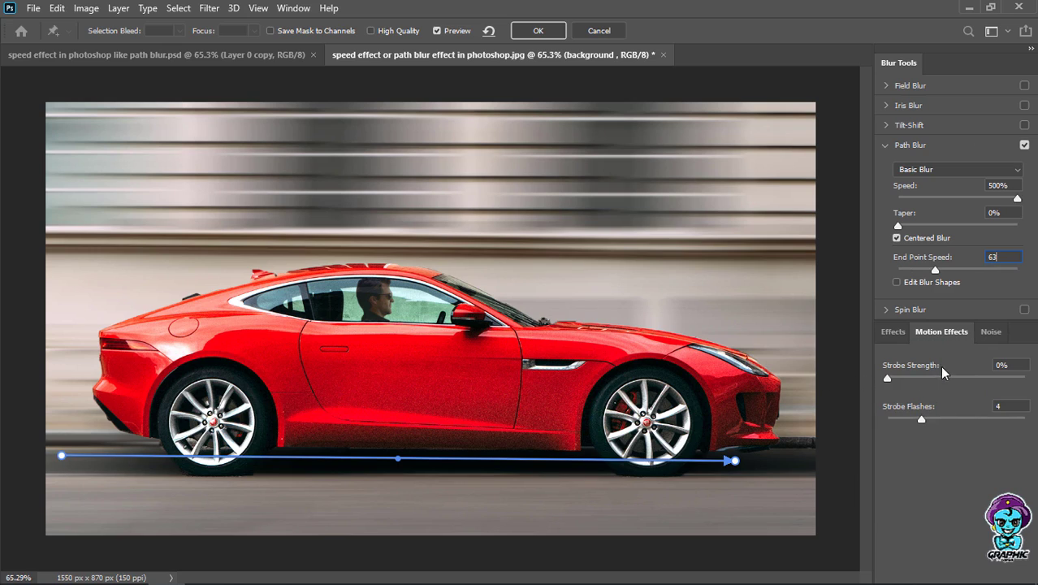
# - Set the blur path's end point speed to 0 px
pyautogui.press('BackSpace')
pyautogui.write('1')
pyautogui.press('Return')
pyautogui.write('0')
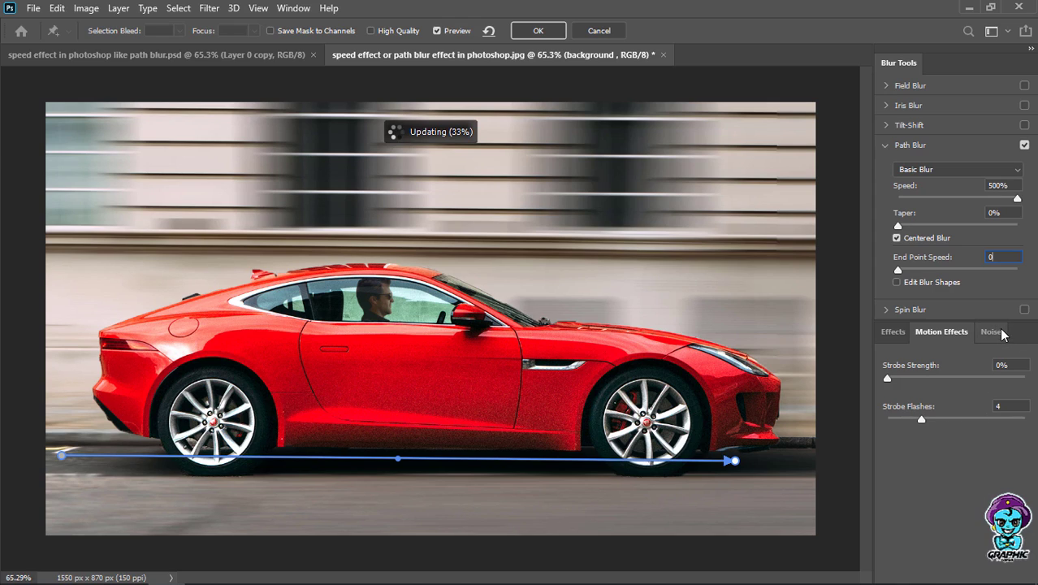
# - Set the blur's Grain noise amount to 25% and apply the Path Blur to the background layer
pyautogui.click(992, 331)
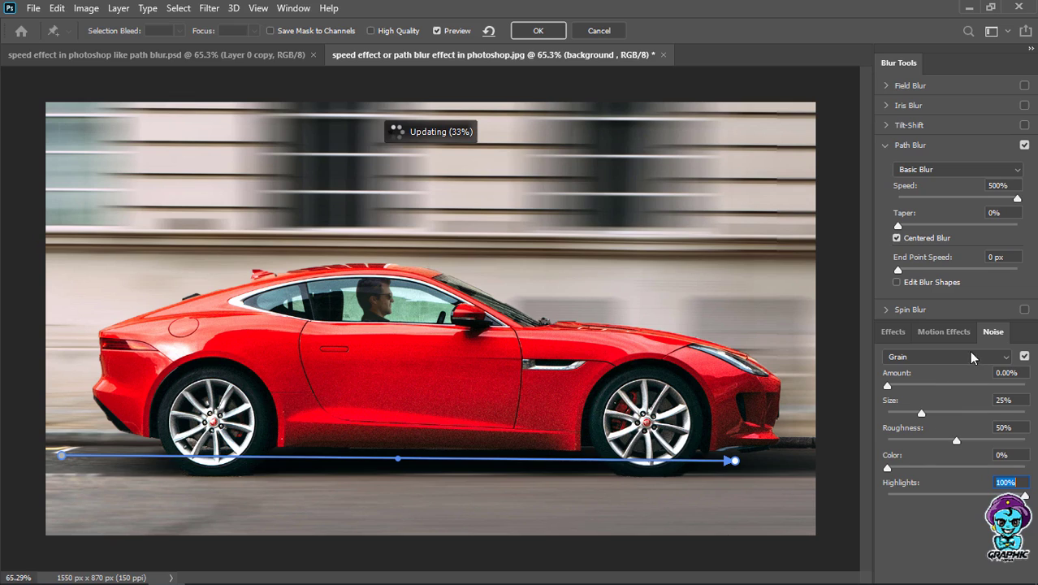
pyautogui.click(945, 357)
pyautogui.click(944, 357)
pyautogui.click(1006, 373)
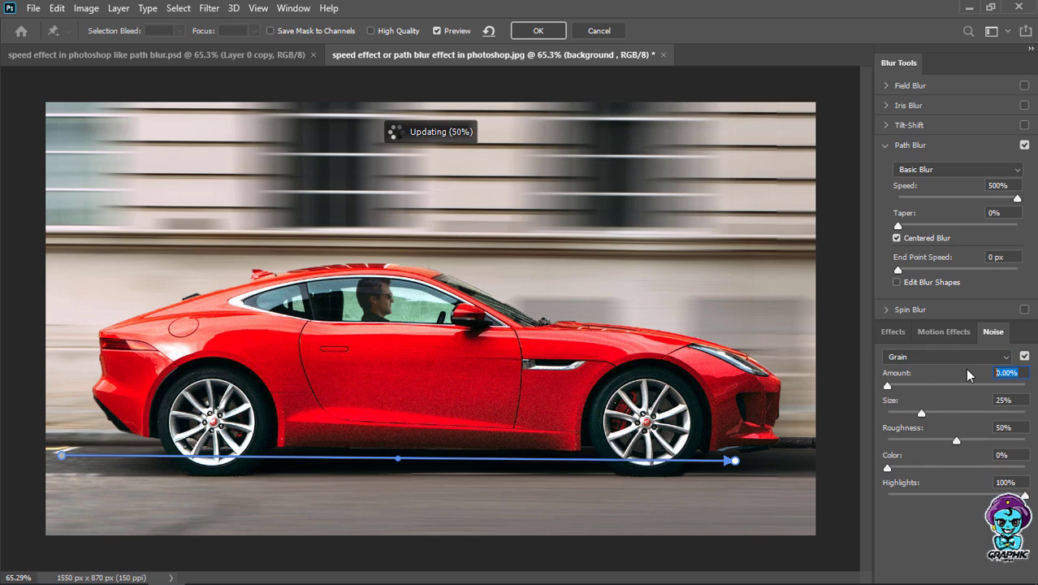
pyautogui.write('25')
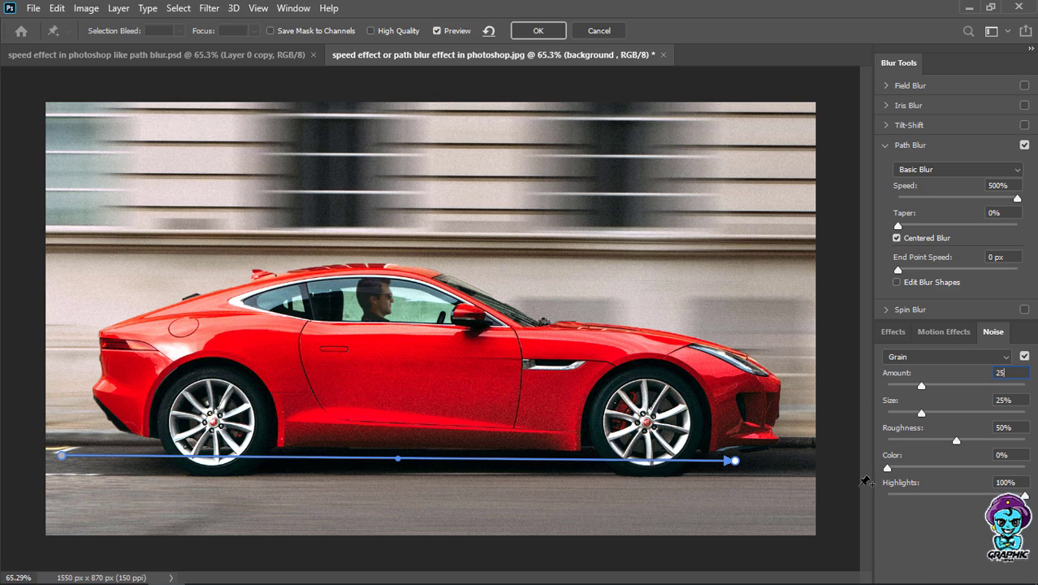
pyautogui.click(541, 31)
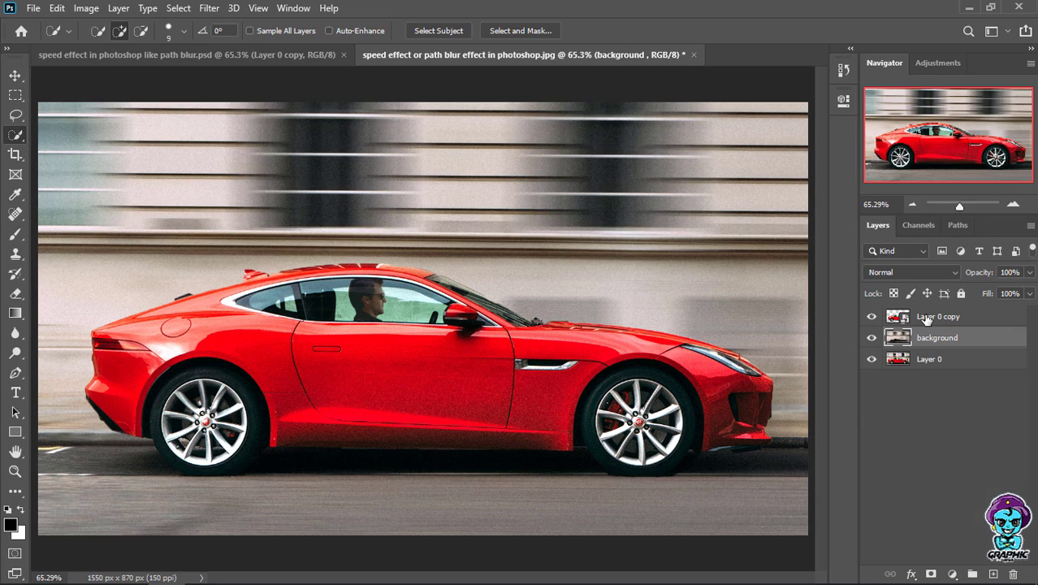
# - Rename the Layer 0 copy smart object as "car"
pyautogui.click(926, 318)
pyautogui.doubleClick(945, 315)
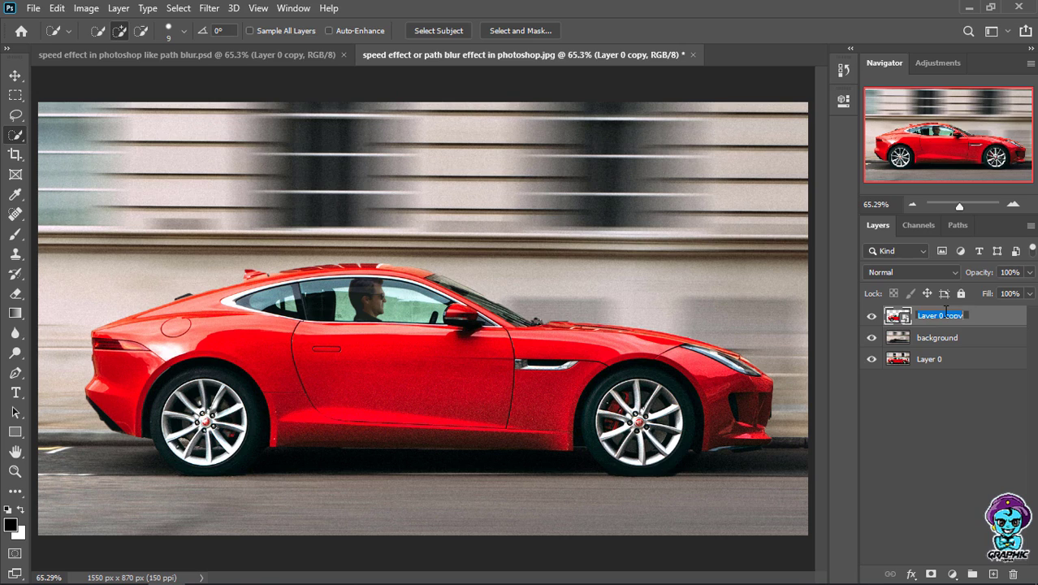
pyautogui.write('car')
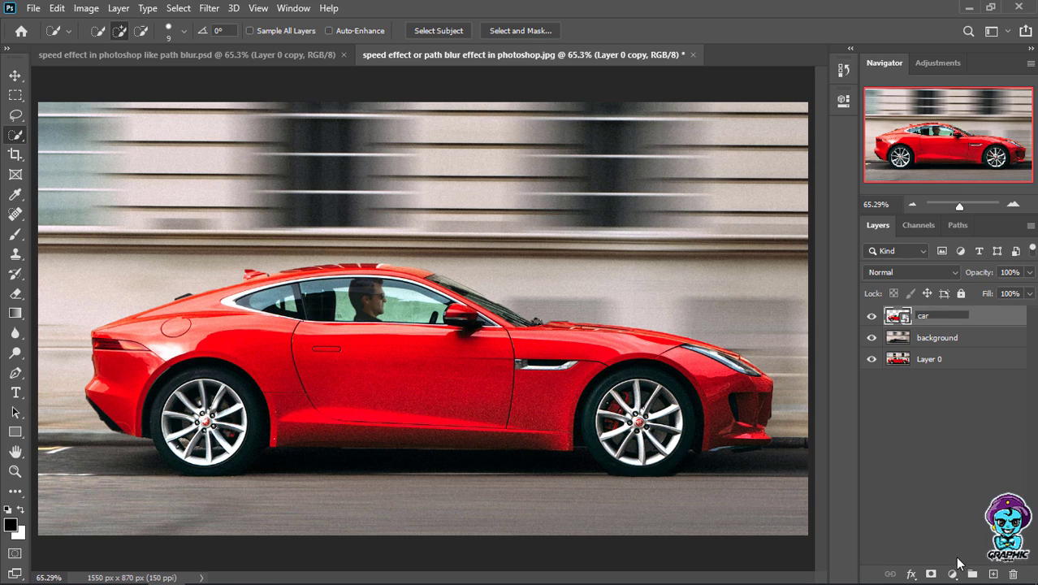
pyautogui.click(955, 503)
pyautogui.click(967, 317)
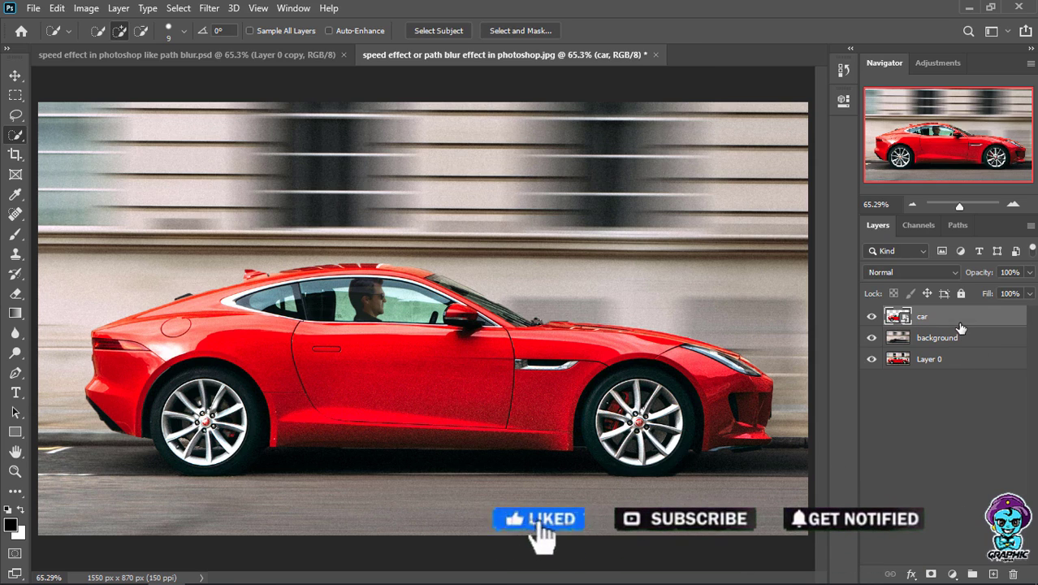
# - Start a Path Blur on the car layer using the Rear Sync Flash preset
pyautogui.click(208, 9)
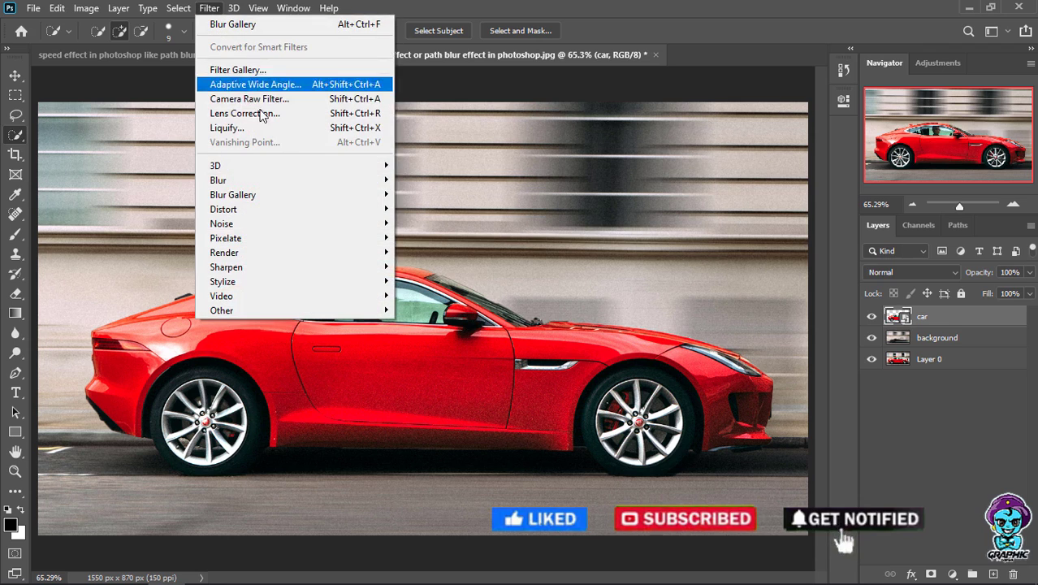
pyautogui.moveTo(295, 196)
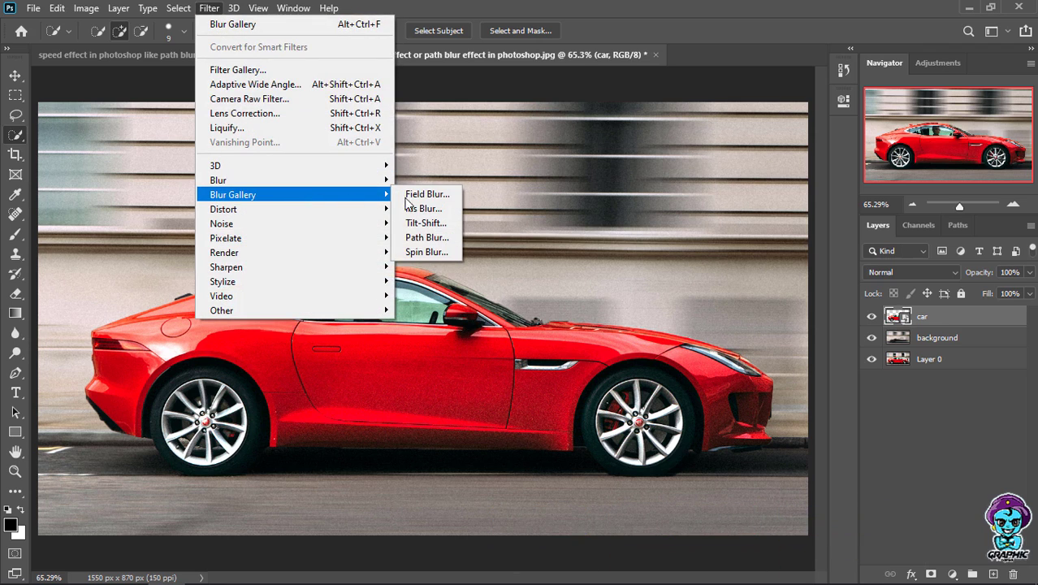
pyautogui.click(429, 239)
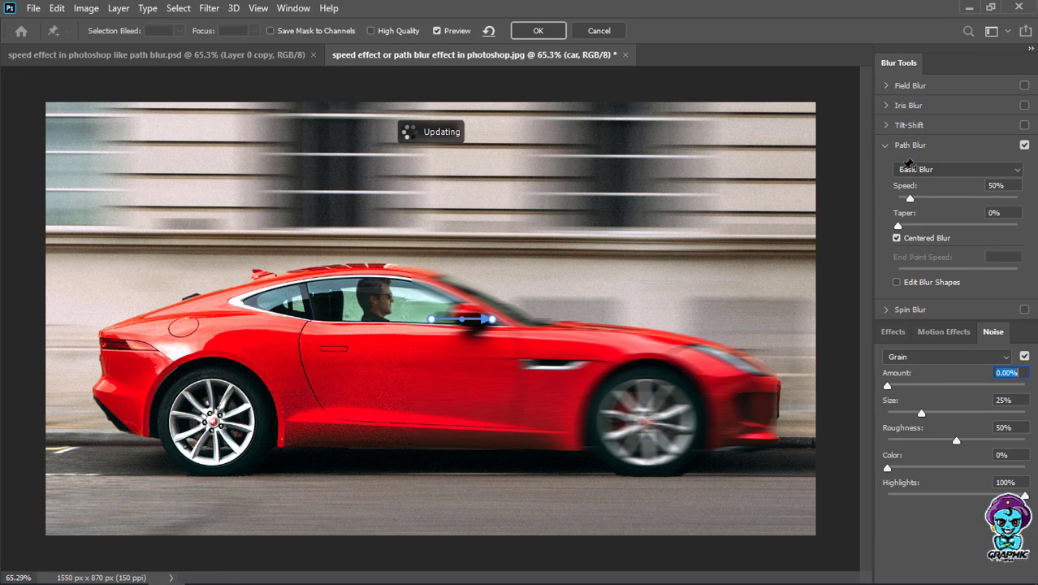
pyautogui.click(907, 169)
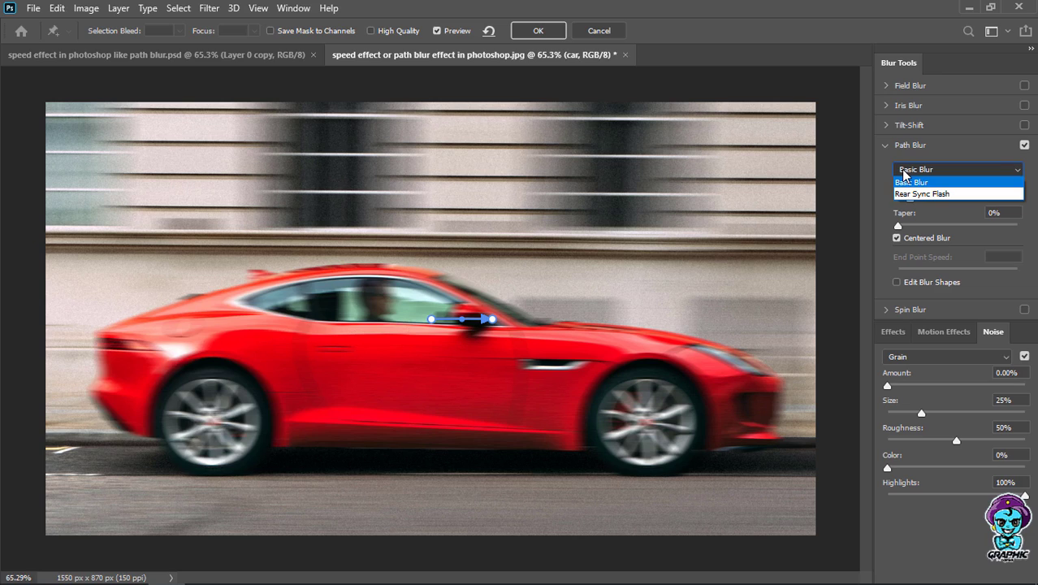
pyautogui.click(945, 194)
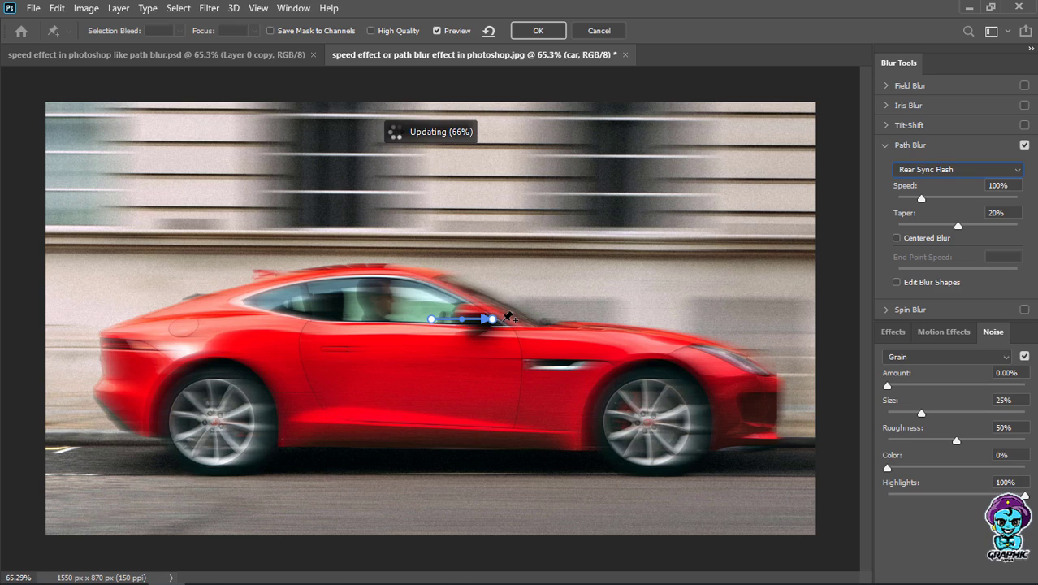
# - Reverse the blur path by moving its arrow end toward the car's rear, keeping the path nearly horizontal across the side window
pyautogui.press('ctrl')
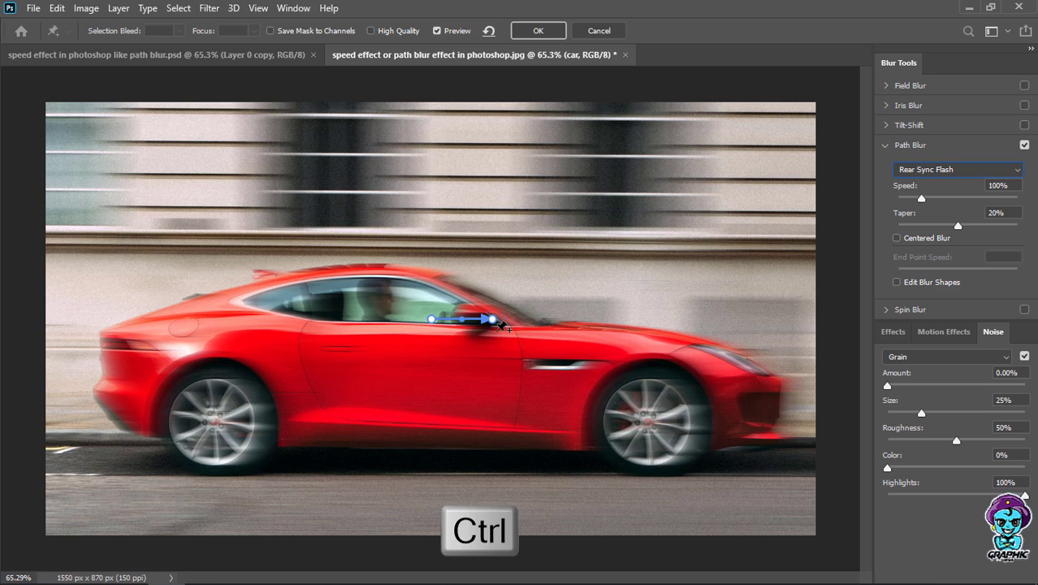
pyautogui.keyDown('ctrl'); pyautogui.click(491, 320); pyautogui.keyUp('ctrl')
pyautogui.moveTo(491, 319); pyautogui.dragTo(362, 317)
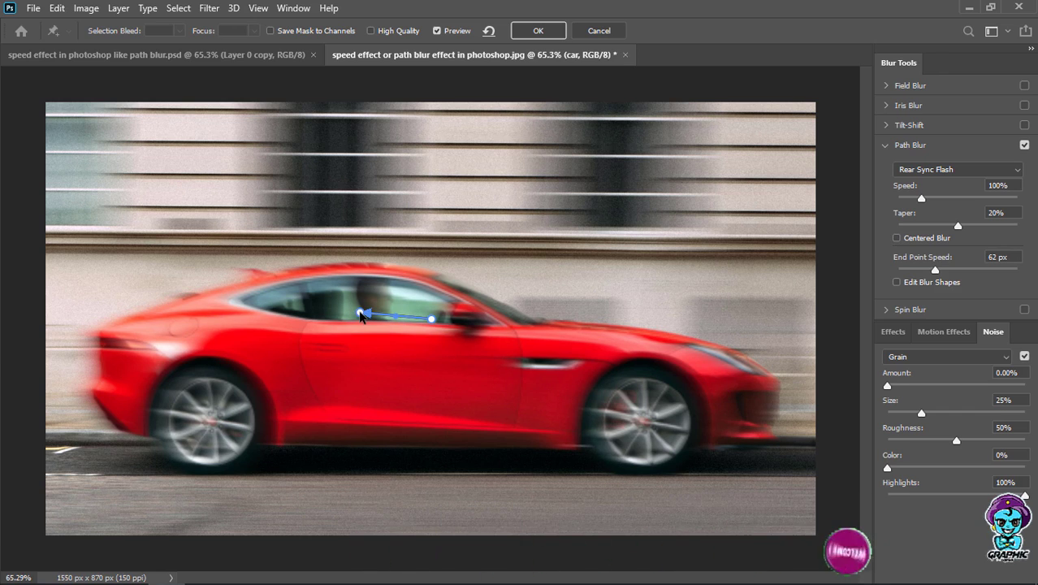
pyautogui.moveTo(361, 317); pyautogui.dragTo(362, 321)
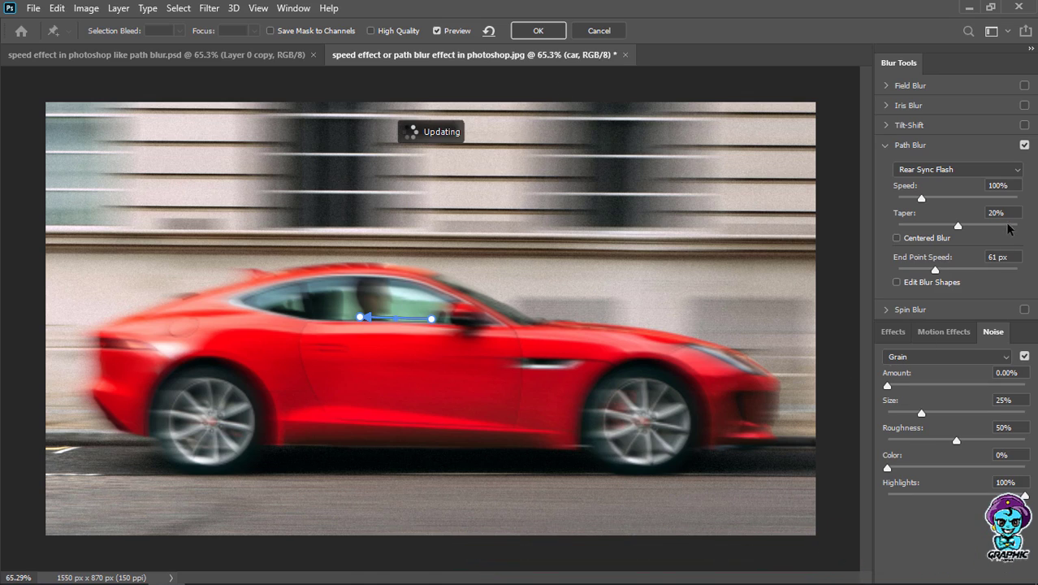
# - Set the path blur's speed to 223% and its taper to 18%
pyautogui.click(1002, 185)
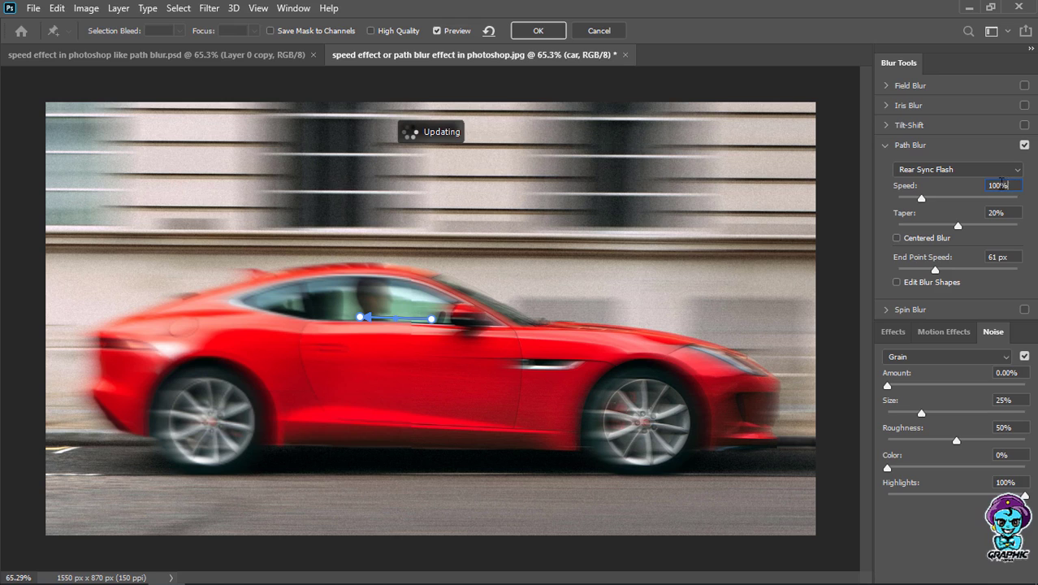
pyautogui.click(999, 186)
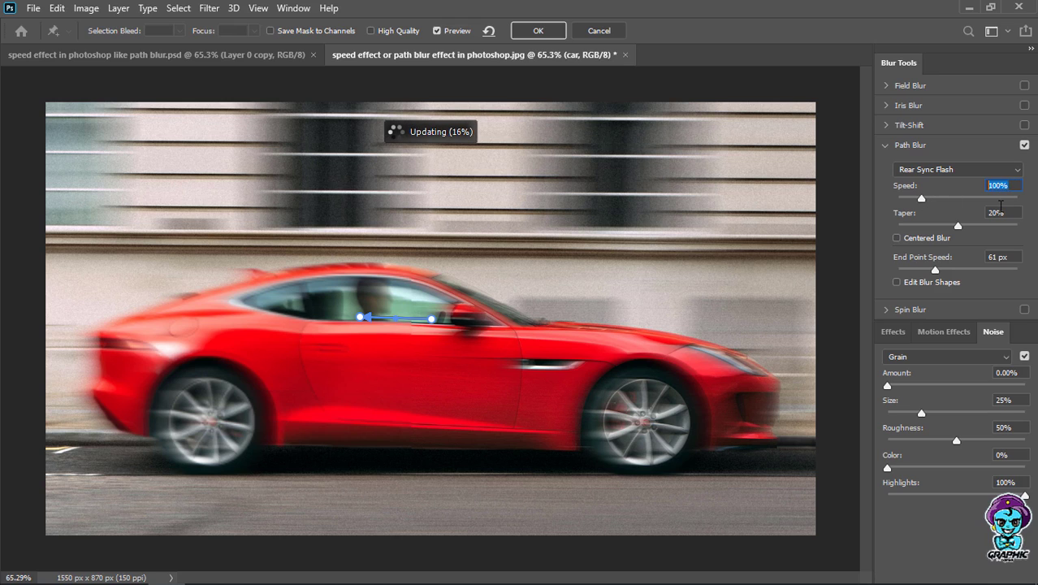
pyautogui.write('223')
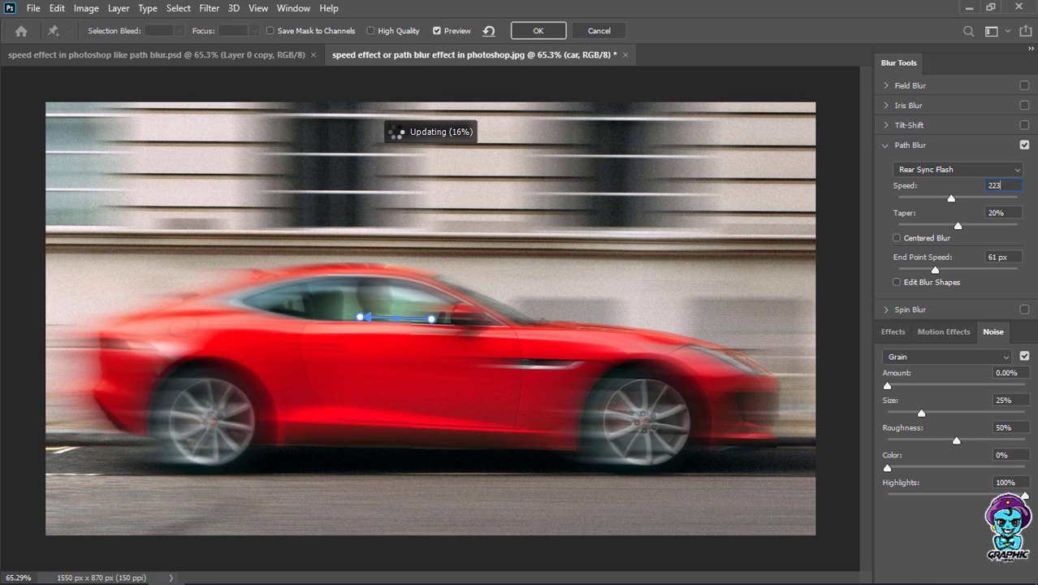
pyautogui.click(1003, 214)
pyautogui.moveTo(1005, 212); pyautogui.dragTo(932, 209)
pyautogui.write('16')
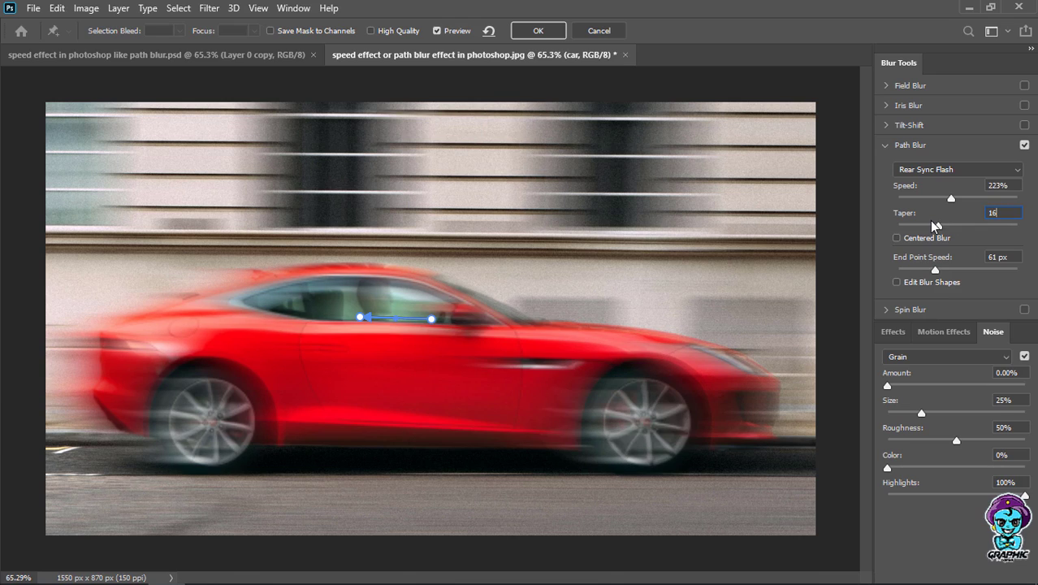
pyautogui.press('BackSpace')
pyautogui.write('7')
pyautogui.press('BackSpace')
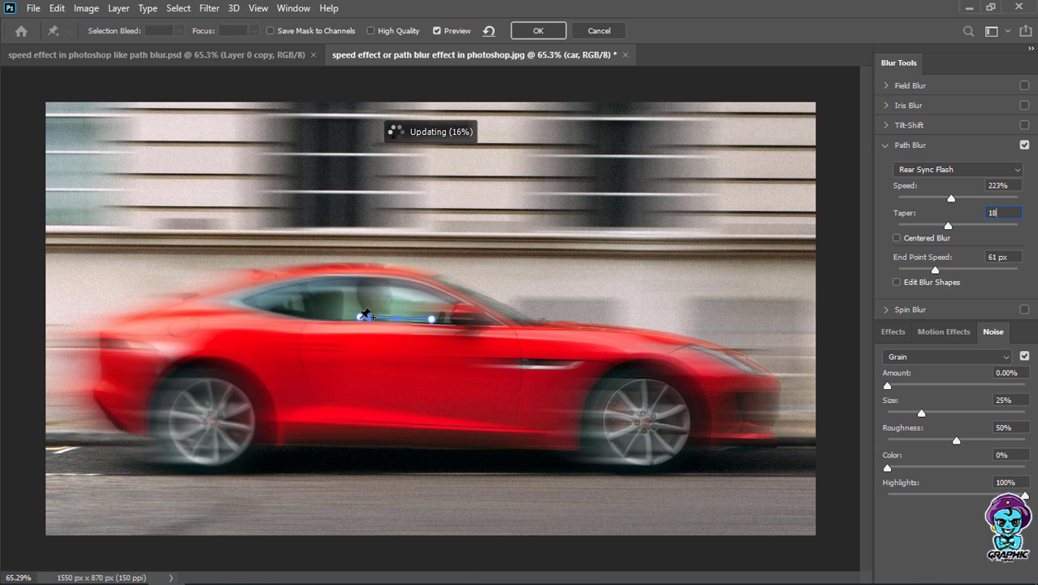
# - Set the end point speed at the blur path's arrow end to 147 px
pyautogui.click(361, 316)
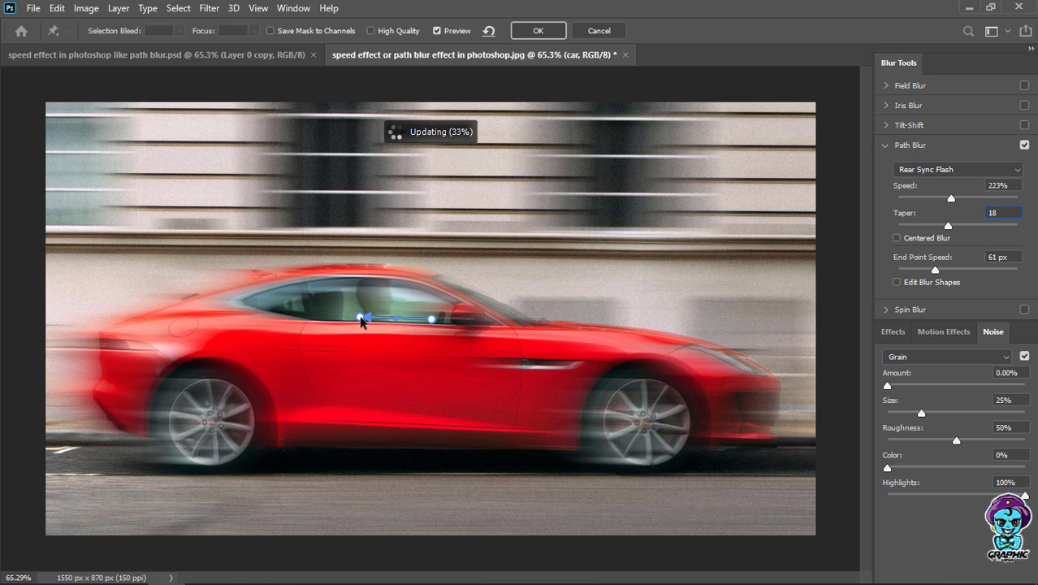
pyautogui.click(1011, 258)
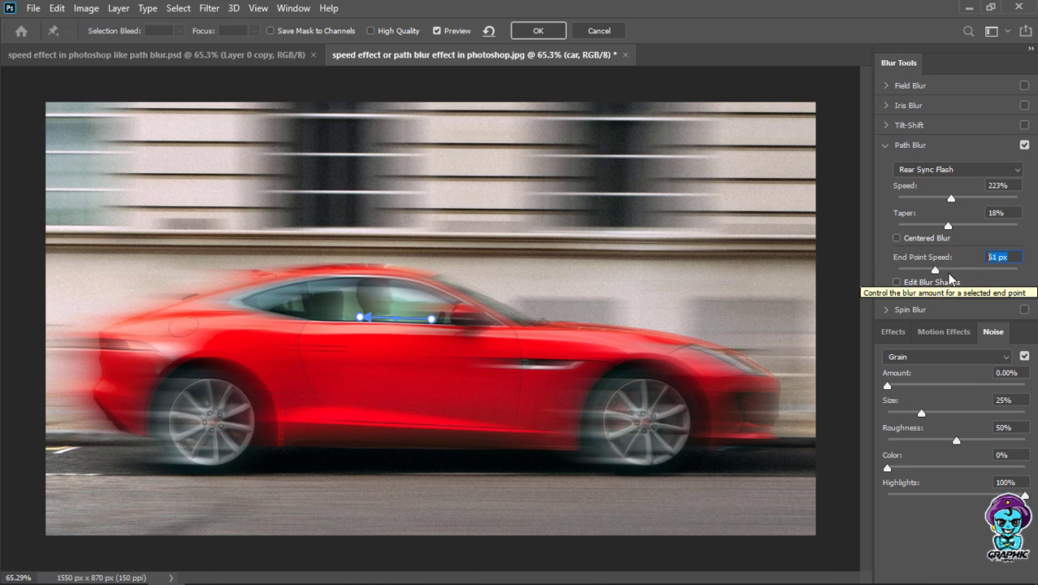
pyautogui.write('14')
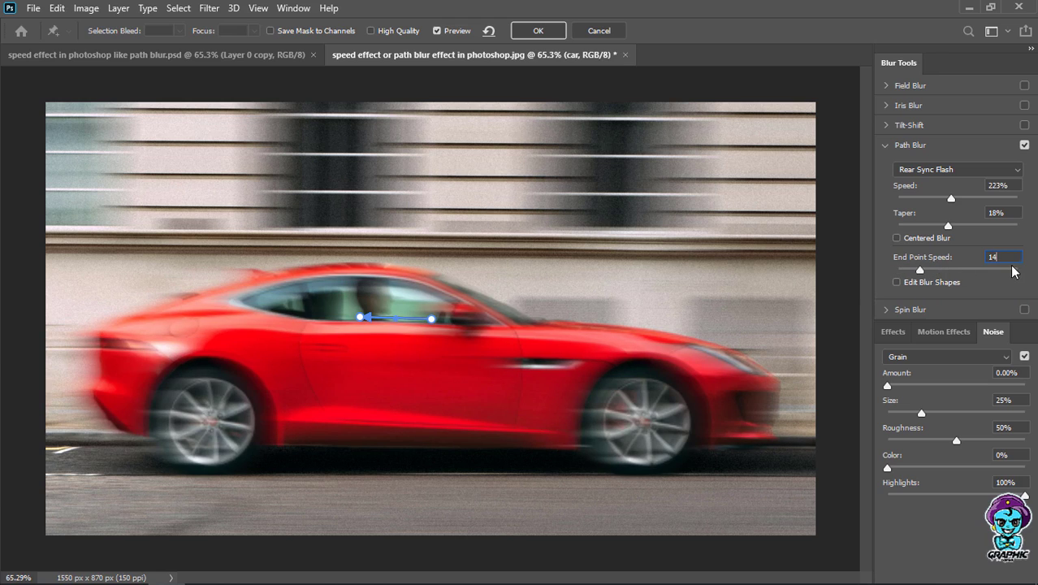
pyautogui.write('7')
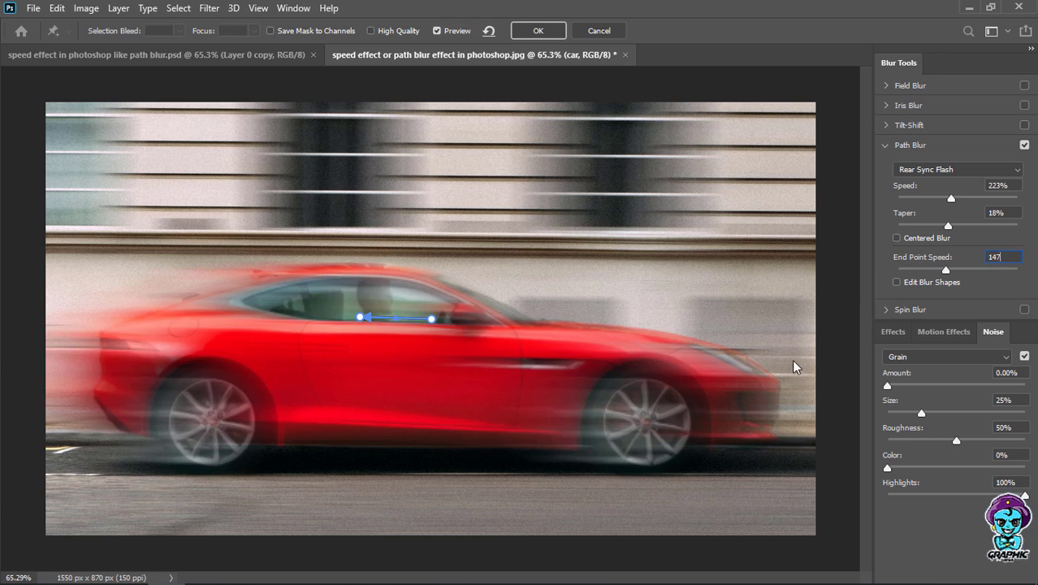
# - Set the end point speed at the blur path's starting point, near the side mirror, to 12 px
pyautogui.click(432, 322)
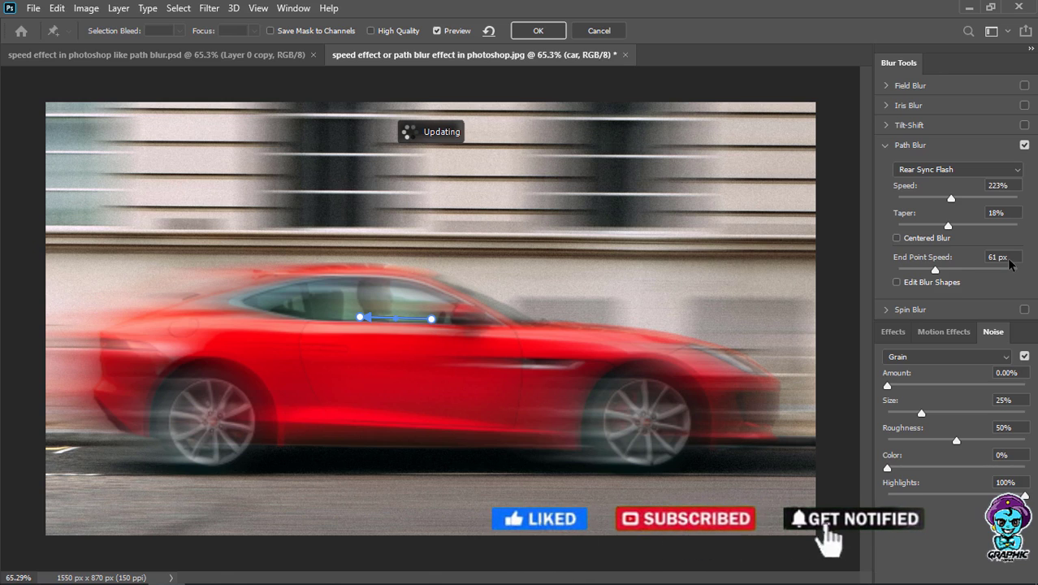
pyautogui.click(962, 253)
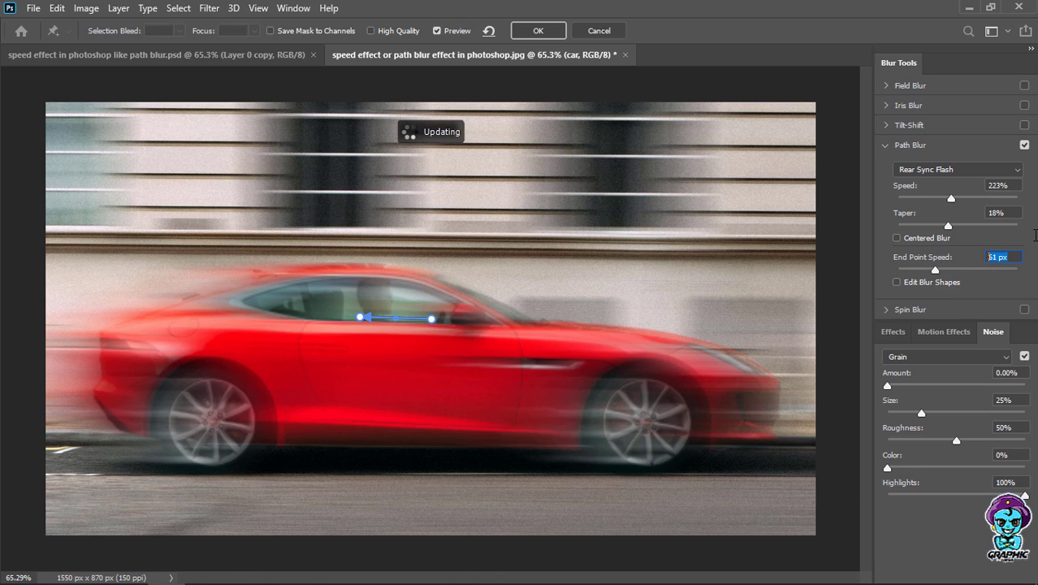
pyautogui.write('12')
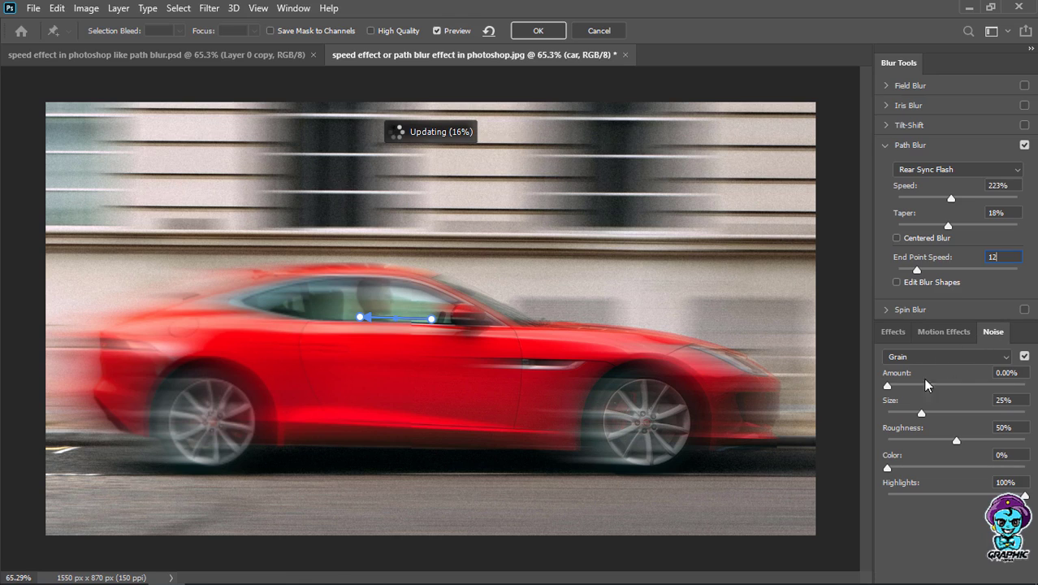
pyautogui.click(1020, 373)
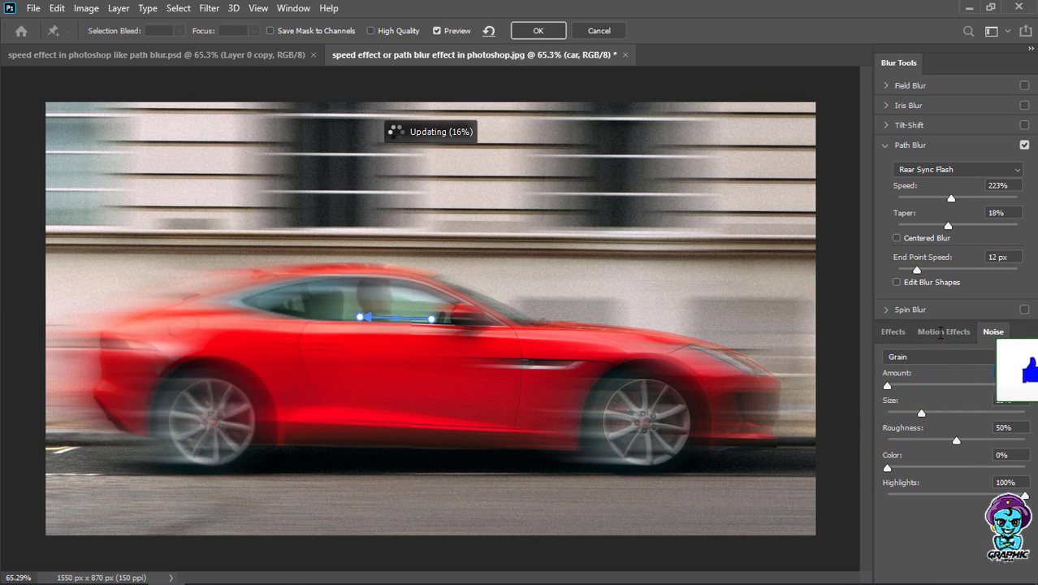
# - Set the blur's strobe strength to 68% in the motion effects
pyautogui.click(941, 331)
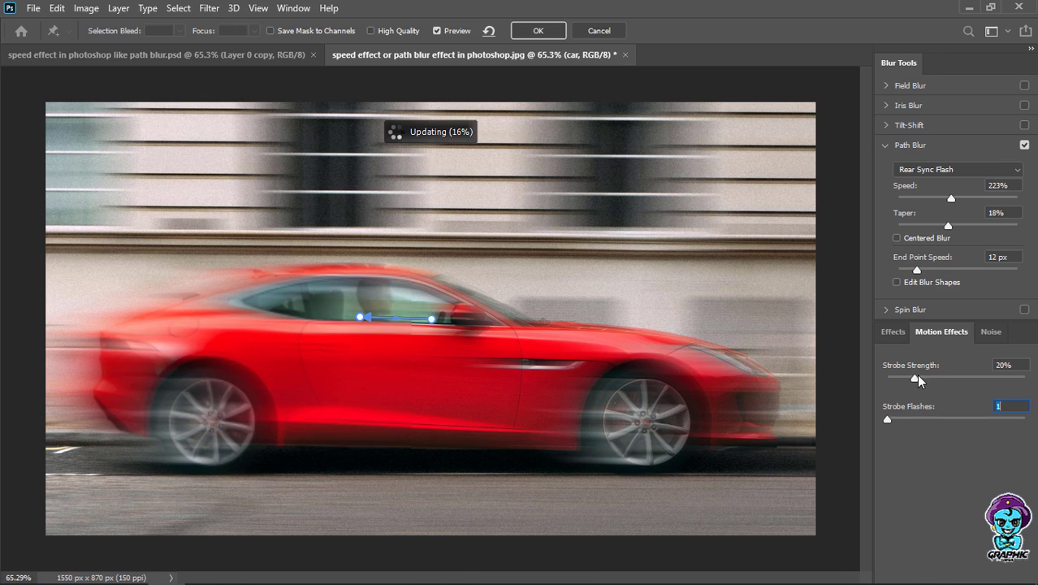
pyautogui.moveTo(1023, 379); pyautogui.dragTo(1027, 378)
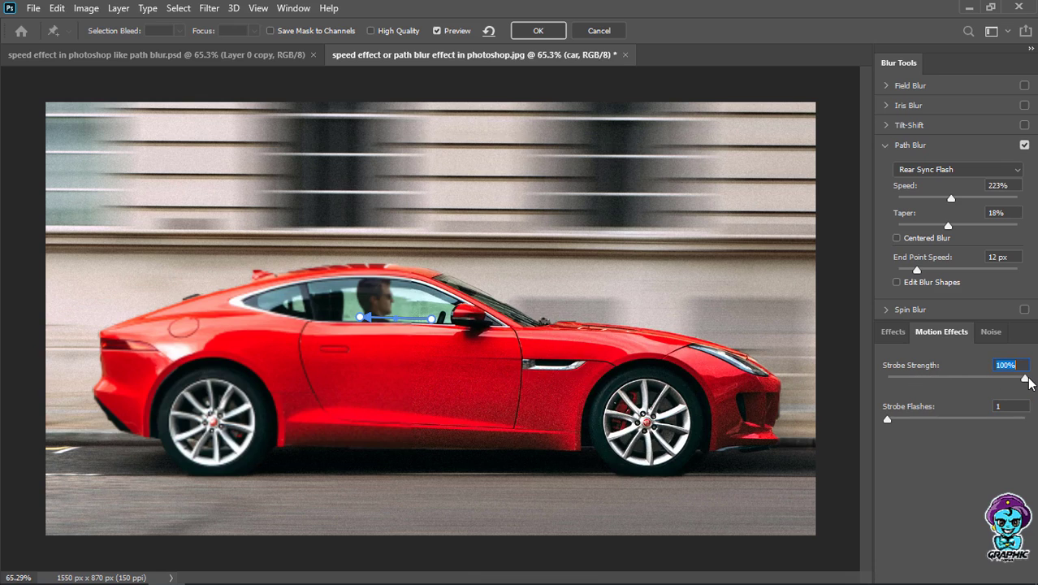
pyautogui.moveTo(1022, 378); pyautogui.dragTo(980, 379)
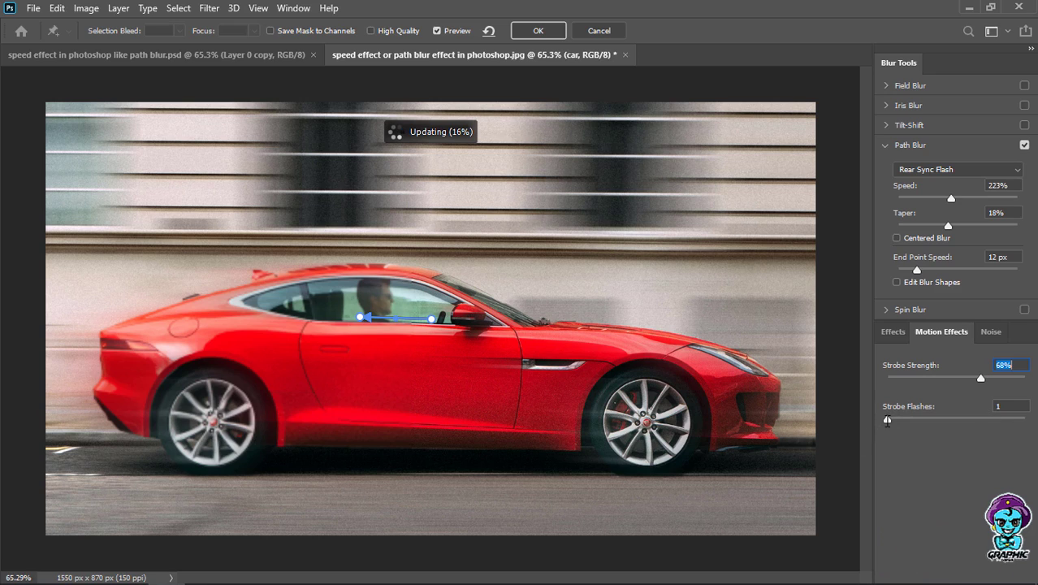
# - Try strobe flashes values of 5 and 94 on the car's path blur
pyautogui.moveTo(886, 419); pyautogui.dragTo(903, 435)
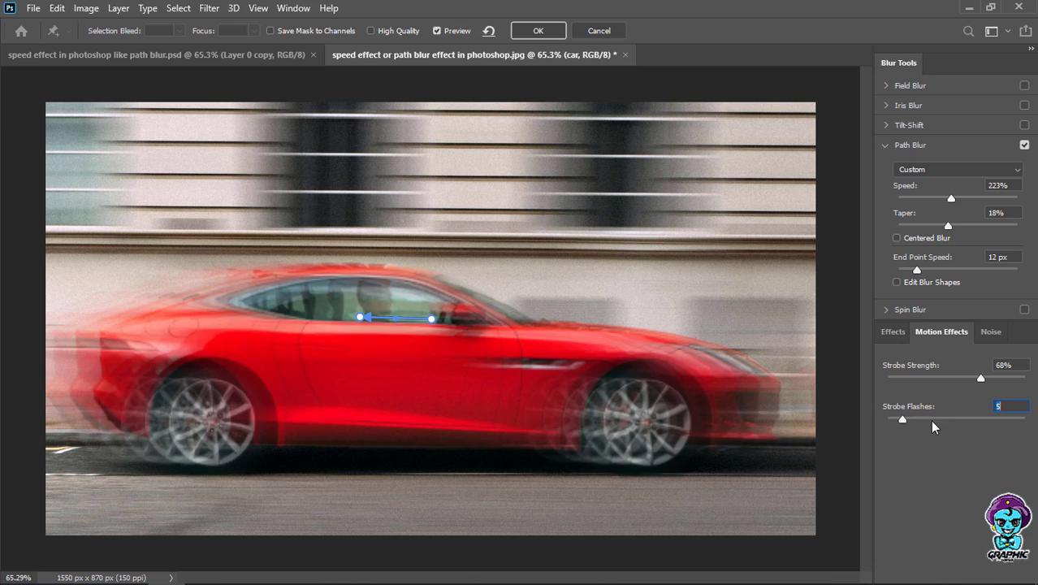
pyautogui.write('96')
pyautogui.press('Return')
pyautogui.click(1021, 418)
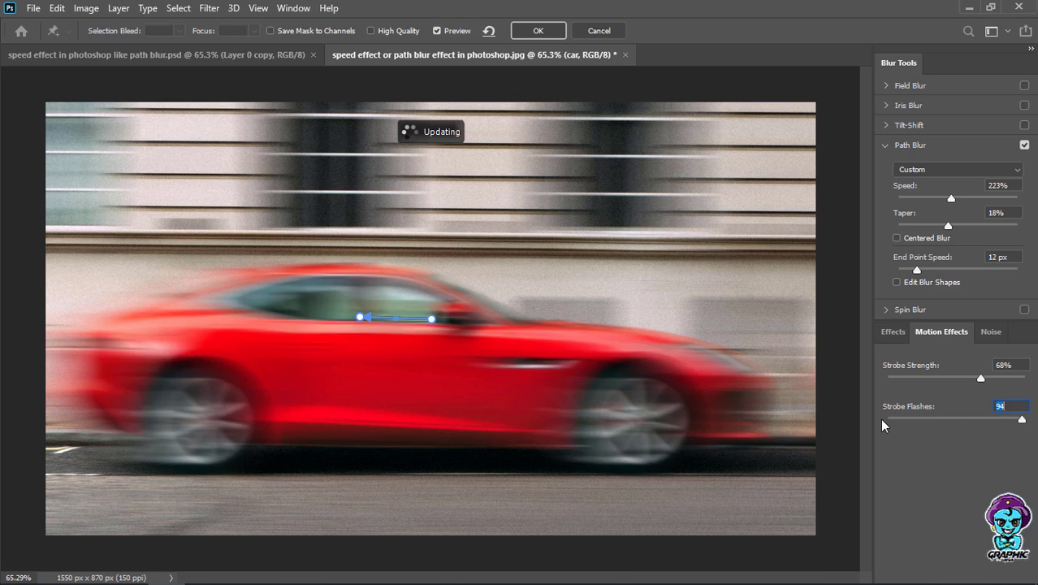
# - Set the strobe flashes to 1 and apply the Path Blur to the car layer
pyautogui.write('1')
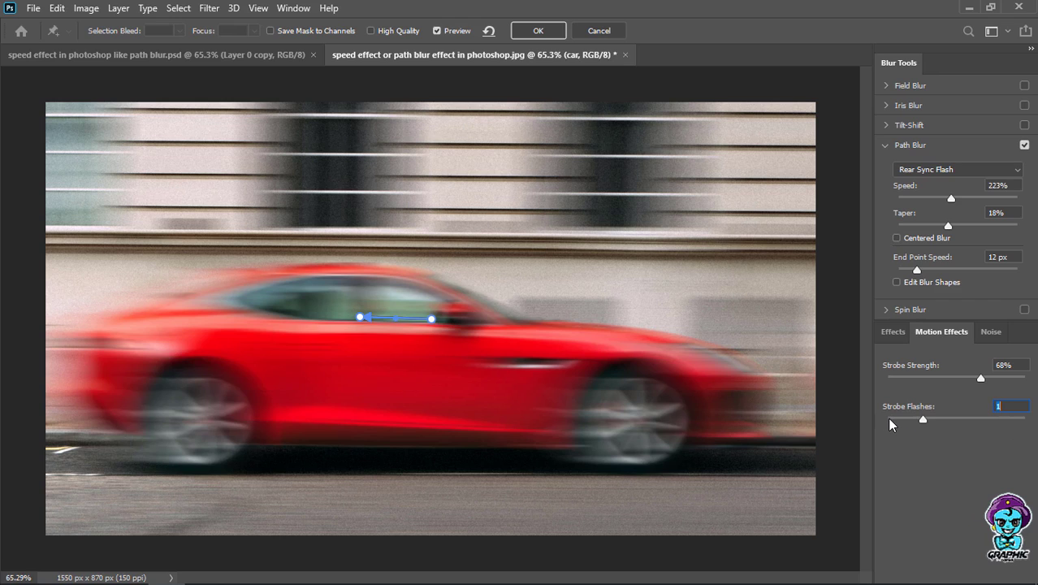
pyautogui.click(889, 420)
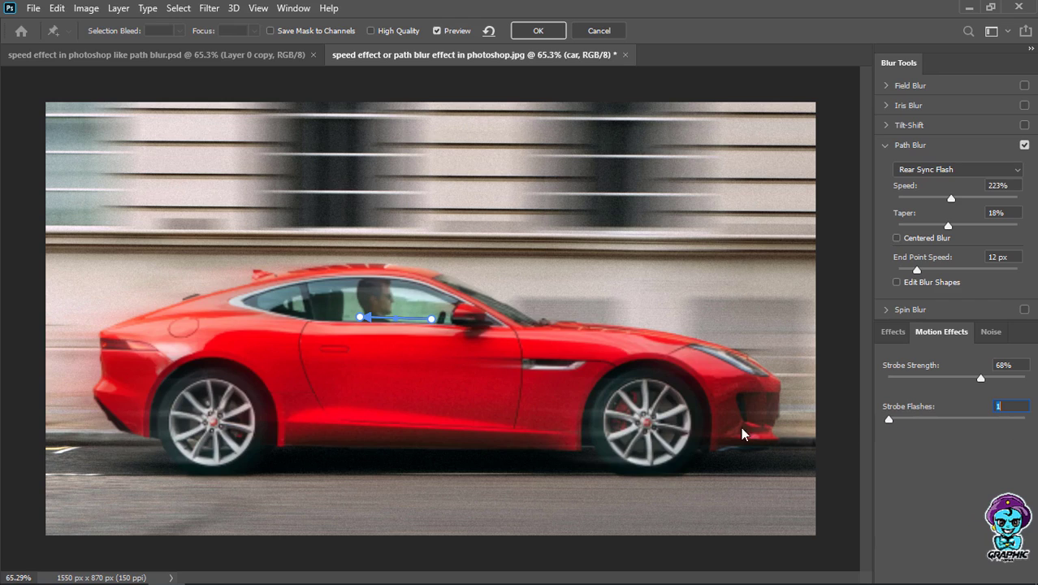
pyautogui.click(538, 34)
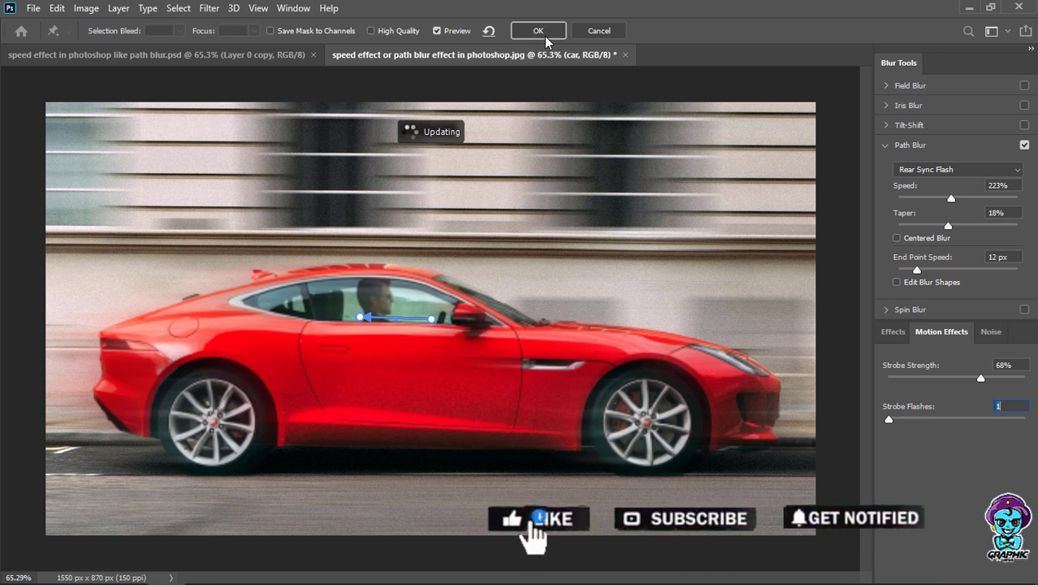